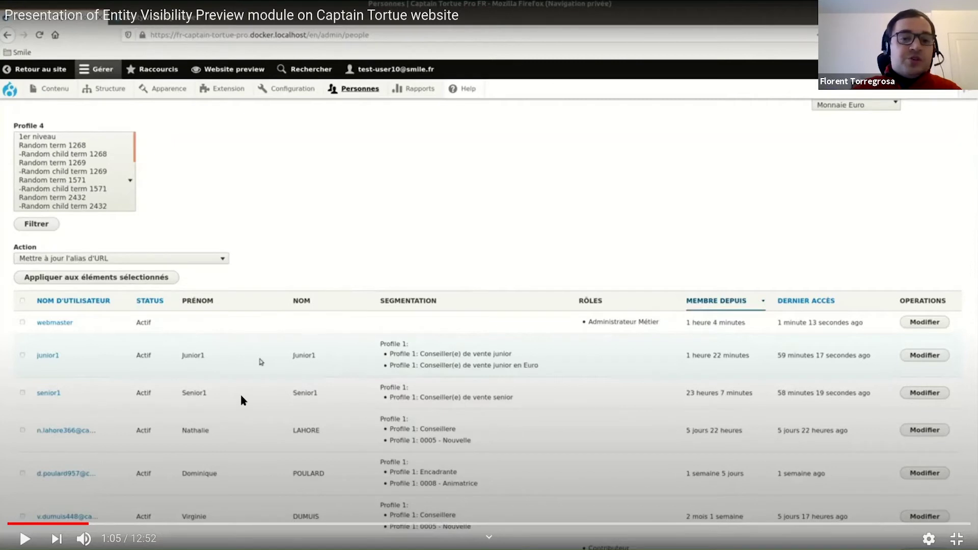
{"action": "left_click", "coordinate": [383, 252]}
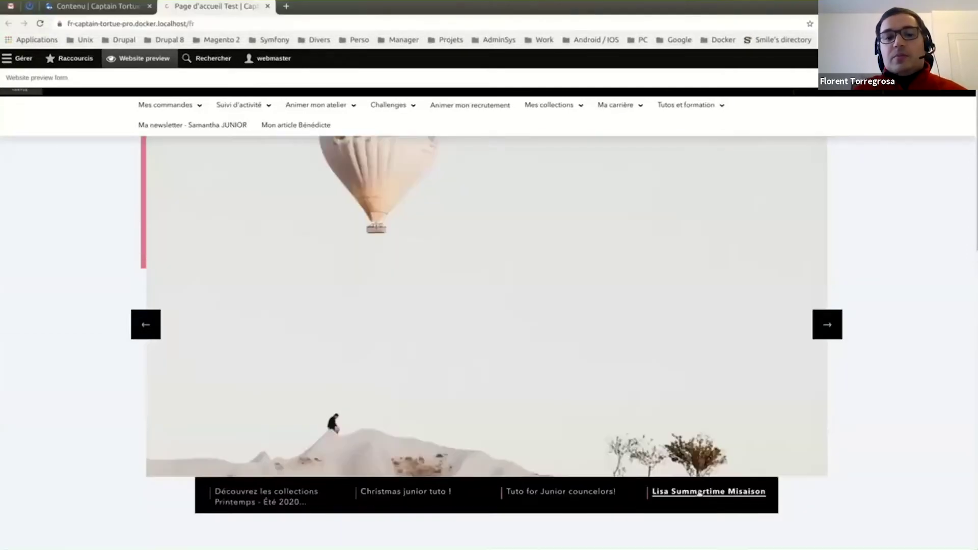
Step: Open the home page's edit form and examine the visibility conditions of the entities in its Carrousel section
{"action": "scroll", "coordinate": [65, 281], "scroll_direction": "up", "scroll_amount": 2}
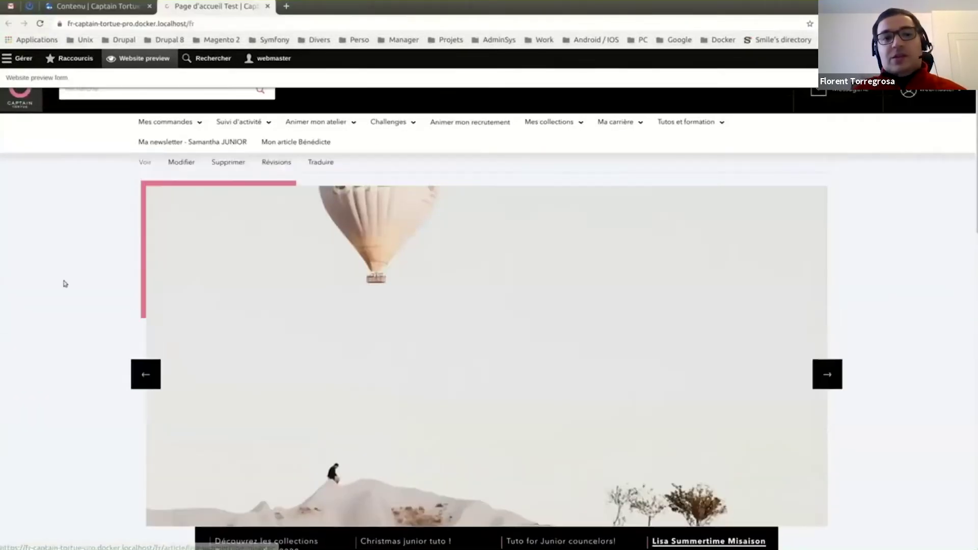
{"action": "left_click", "coordinate": [182, 164]}
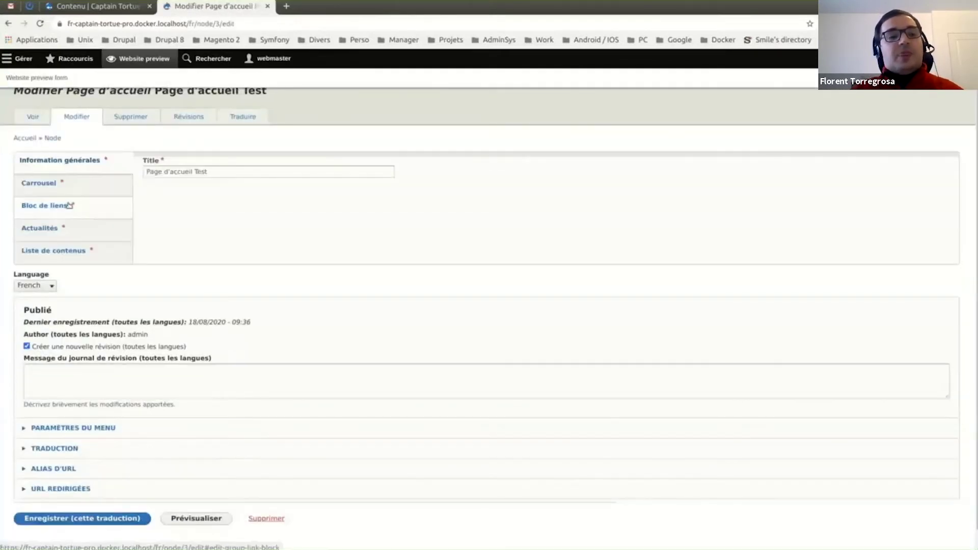
{"action": "left_click", "coordinate": [65, 187]}
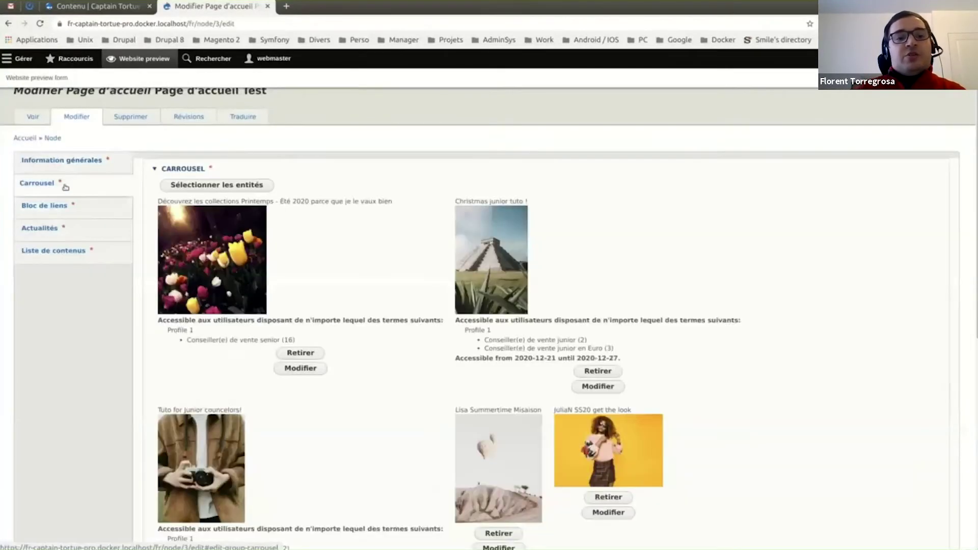
{"action": "scroll", "coordinate": [77, 250], "scroll_direction": "down", "scroll_amount": 3}
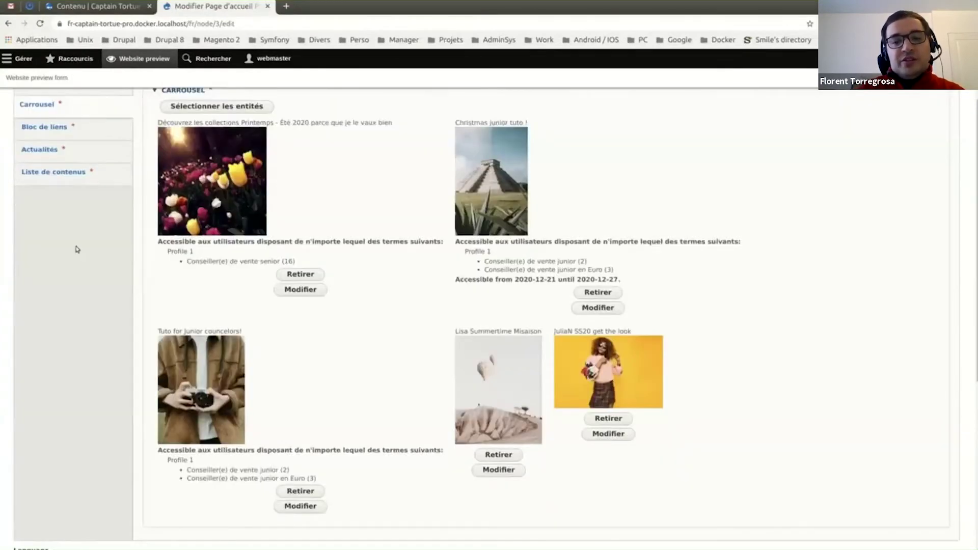
{"action": "left_click", "coordinate": [287, 273]}
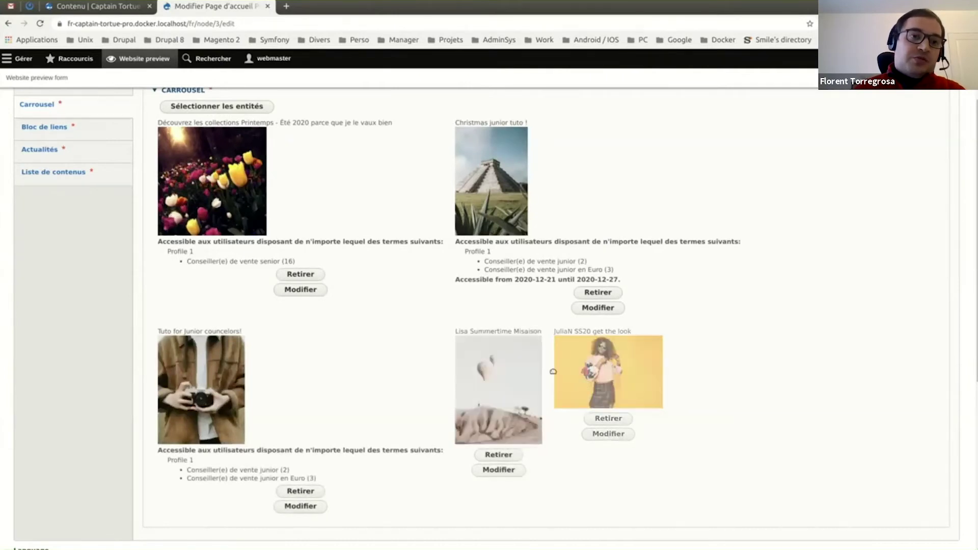
Step: Return to the home page view as webmaster and cycle through all the carousel slides
{"action": "scroll", "coordinate": [136, 183], "scroll_direction": "up", "scroll_amount": 3}
{"action": "left_click", "coordinate": [29, 117]}
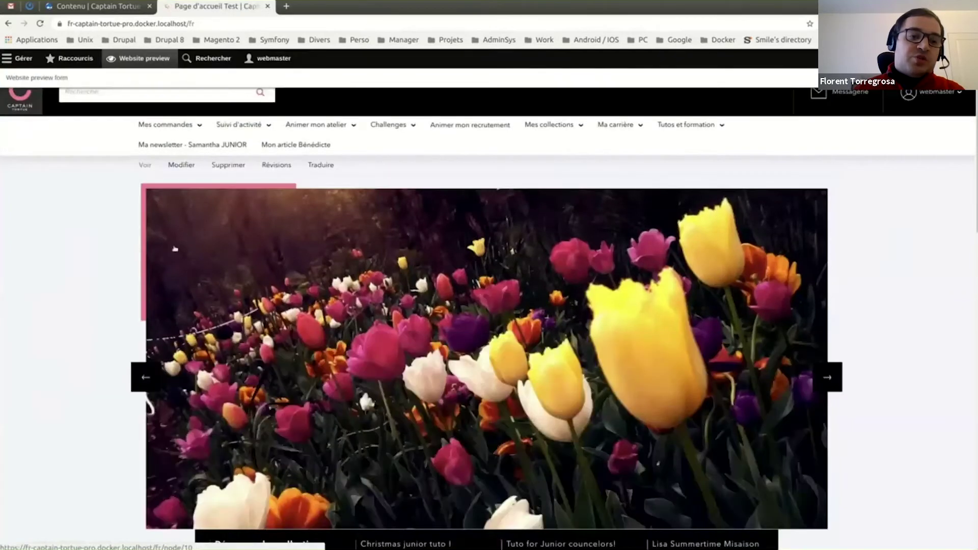
{"action": "scroll", "coordinate": [137, 252], "scroll_direction": "down", "scroll_amount": 1}
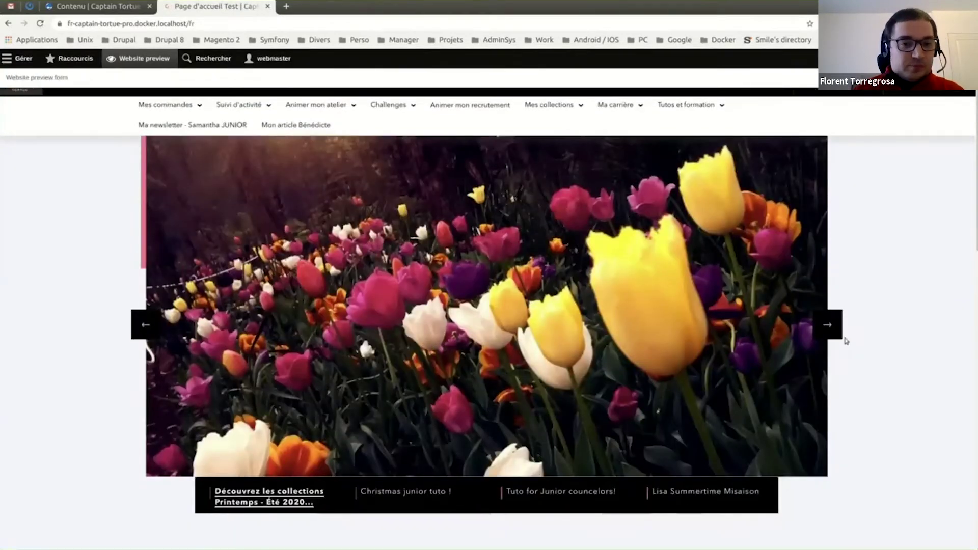
{"action": "left_click", "coordinate": [827, 326]}
{"action": "left_click", "coordinate": [828, 326]}
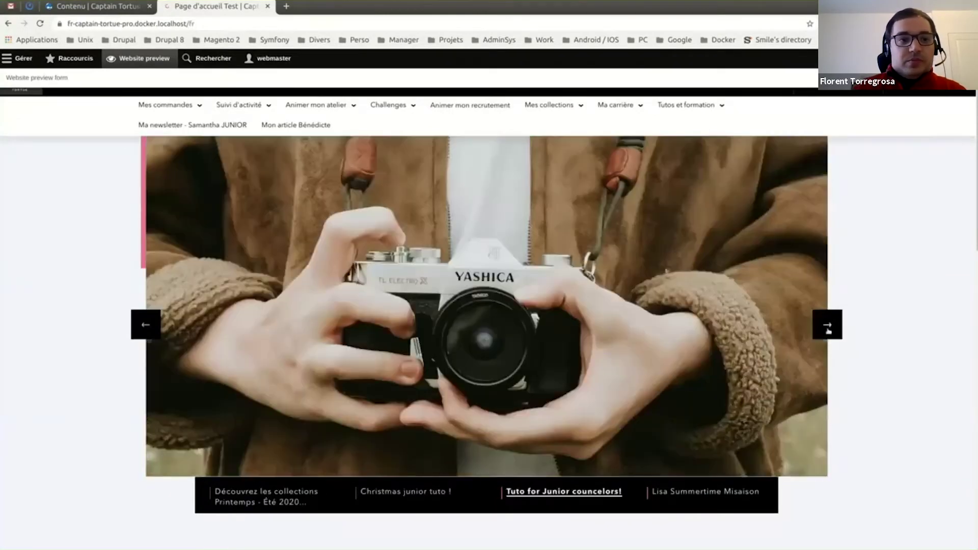
{"action": "left_click", "coordinate": [827, 326]}
{"action": "left_click", "coordinate": [827, 326]}
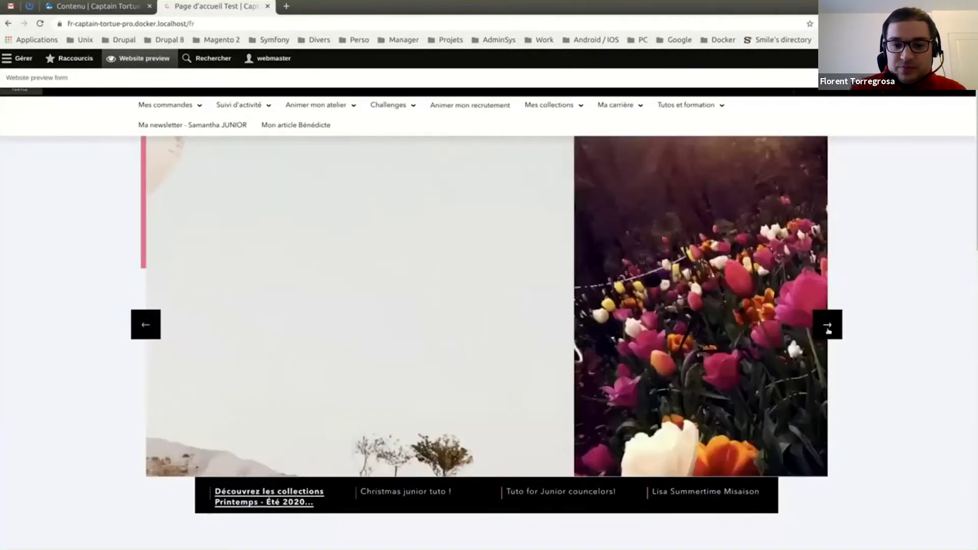
Step: Review the webmaster's "Pour votre actualité", "Pour bien commencer 2020!" and latest documents sections on the home page
{"action": "scroll", "coordinate": [415, 402], "scroll_direction": "down", "scroll_amount": 8}
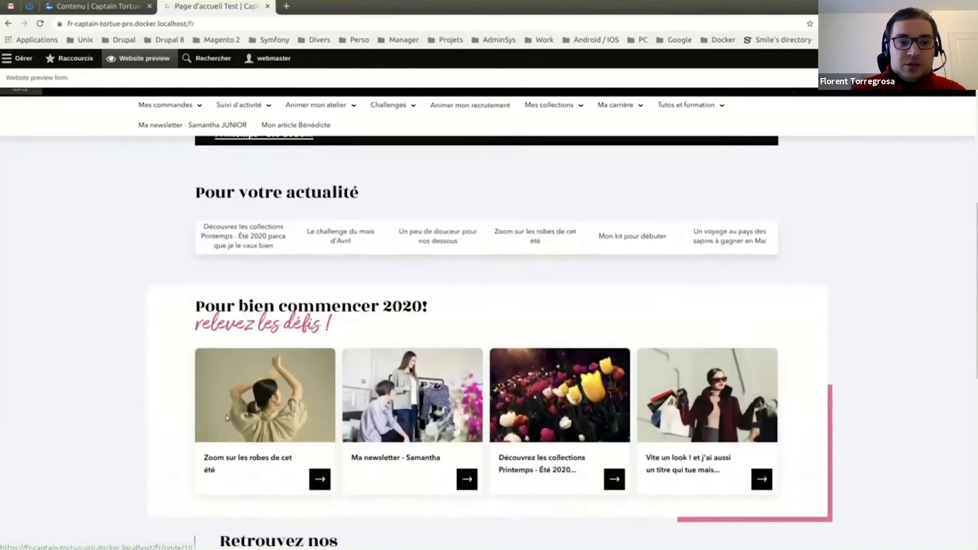
{"action": "scroll", "coordinate": [758, 399], "scroll_direction": "down", "scroll_amount": 7}
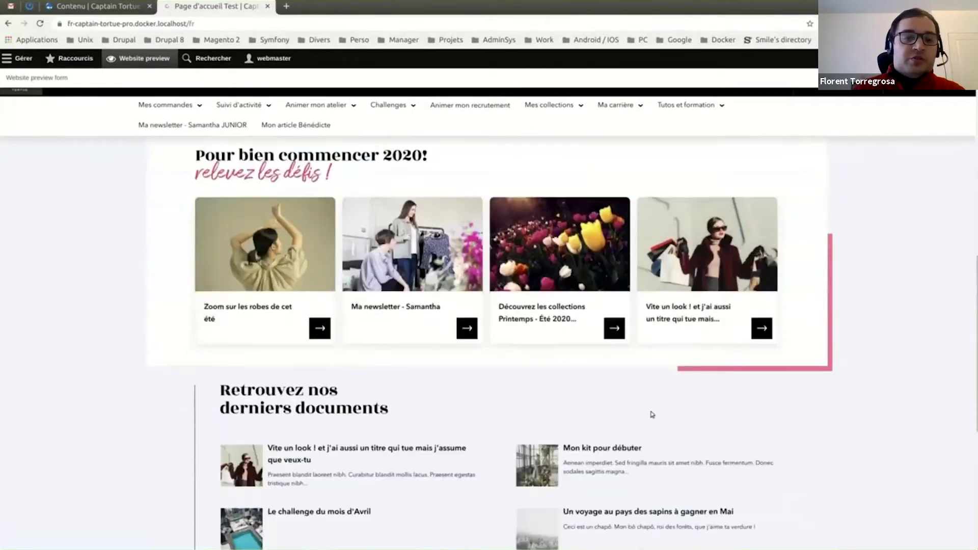
{"action": "scroll", "coordinate": [492, 448], "scroll_direction": "up", "scroll_amount": 15}
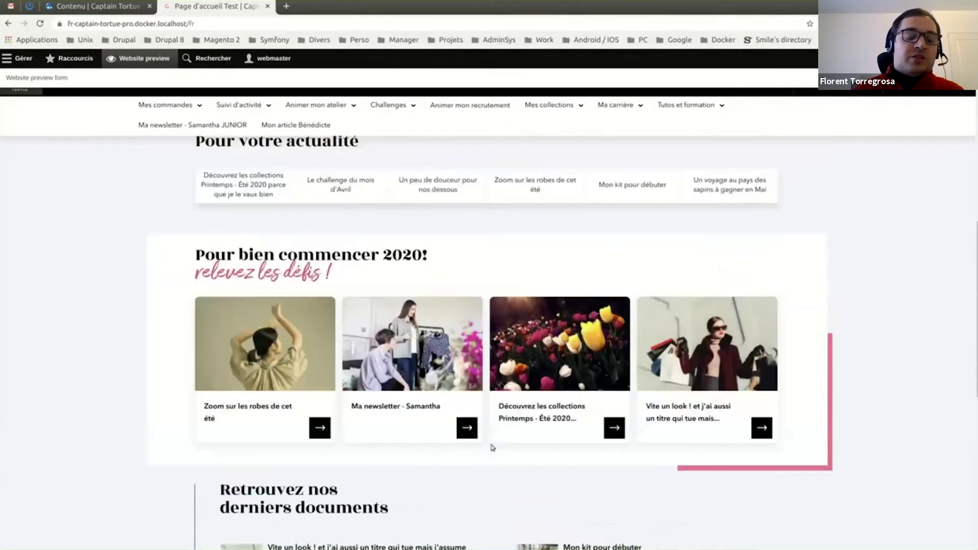
Step: Switch to the junior counselor's browser window, go to the site's home page and reload it
{"action": "key", "text": "alt+grave"}
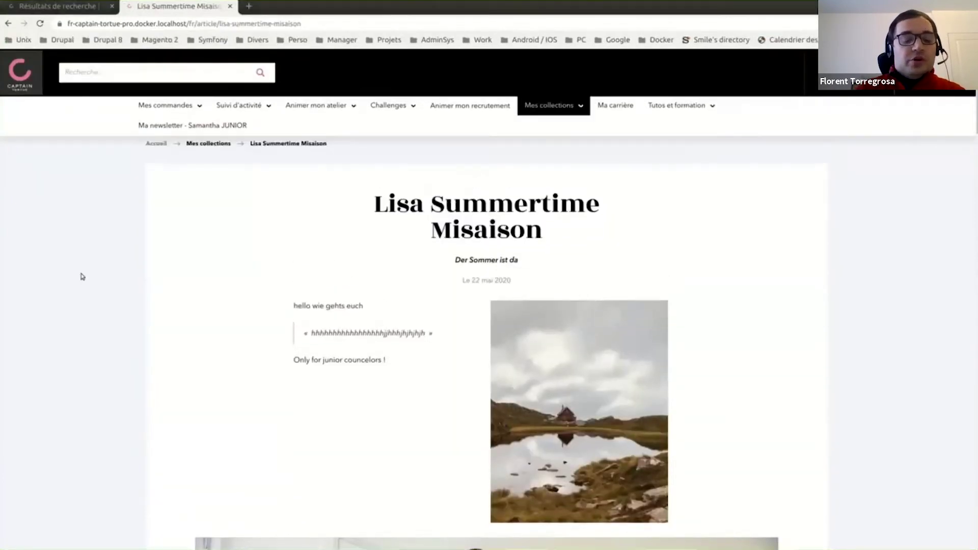
{"action": "left_click", "coordinate": [21, 77]}
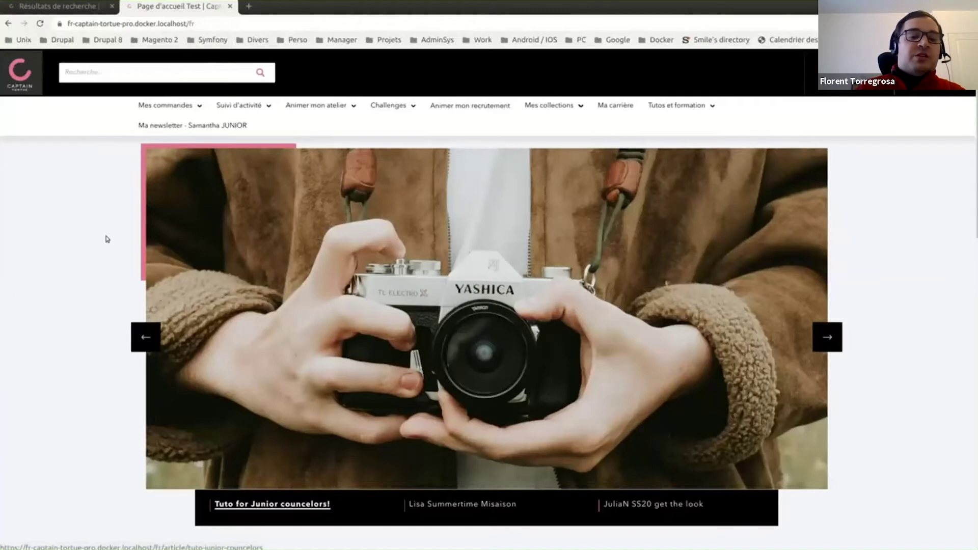
{"action": "scroll", "coordinate": [108, 242], "scroll_direction": "down", "scroll_amount": 1}
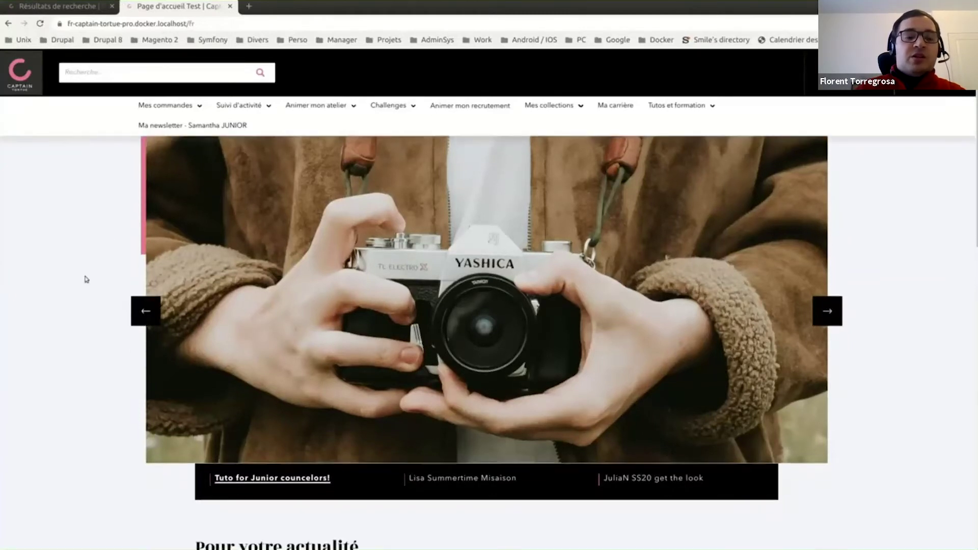
{"action": "key", "text": "F5"}
{"action": "scroll", "coordinate": [77, 278], "scroll_direction": "down", "scroll_amount": 1}
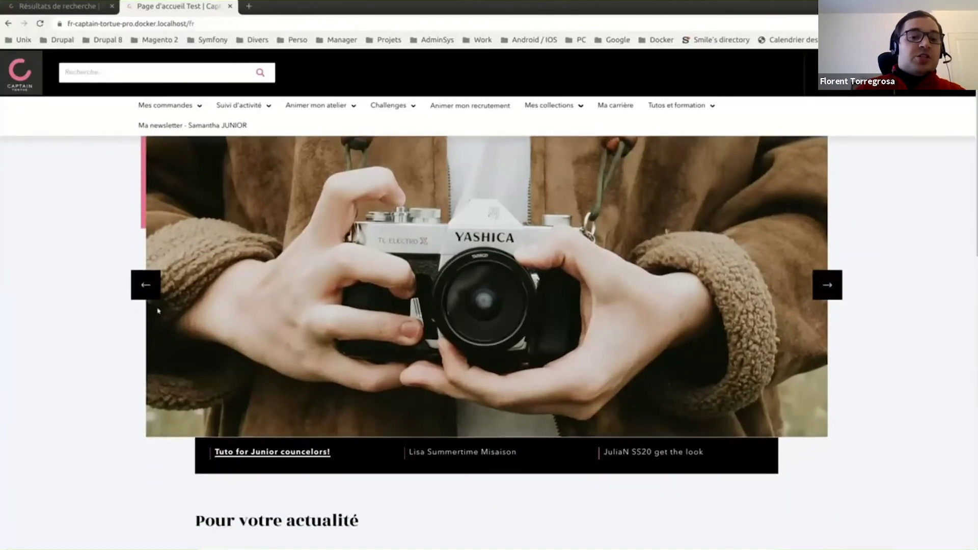
Step: Show the "Lisa Summertime Misaison" and "JuliaN SS20 get the look" carousel slides, and return to "Tuto for Junior councelors!"
{"action": "left_click", "coordinate": [474, 453]}
{"action": "left_click", "coordinate": [596, 455]}
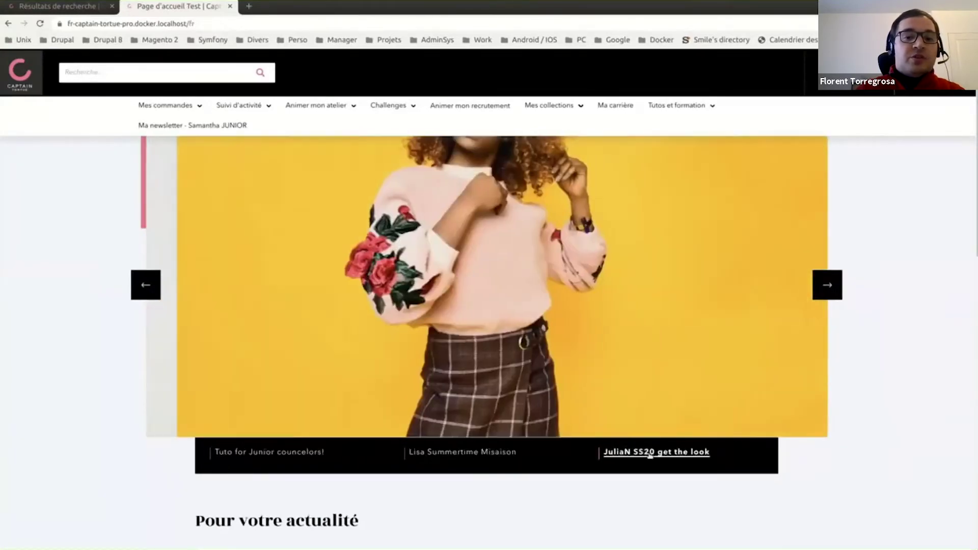
{"action": "scroll", "coordinate": [596, 356], "scroll_direction": "up", "scroll_amount": 1}
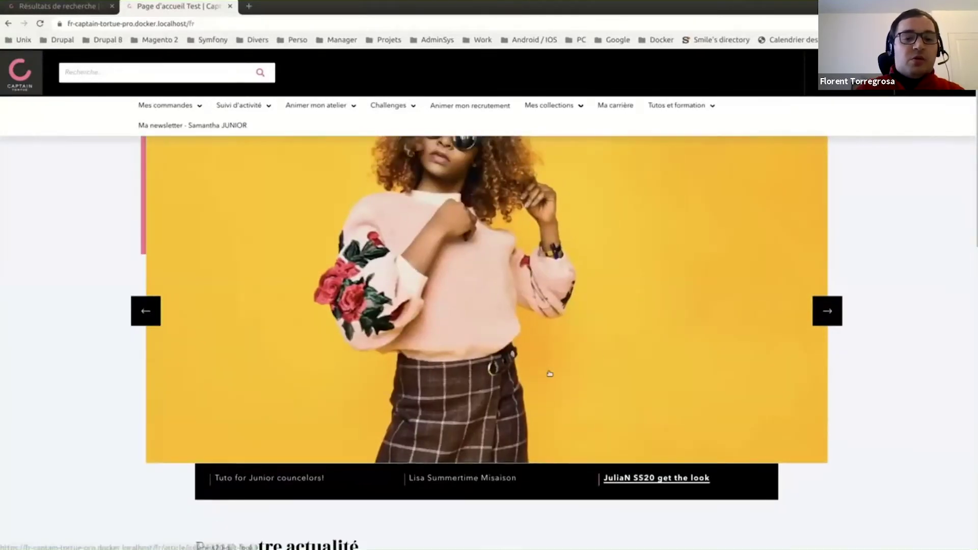
{"action": "left_click", "coordinate": [277, 477]}
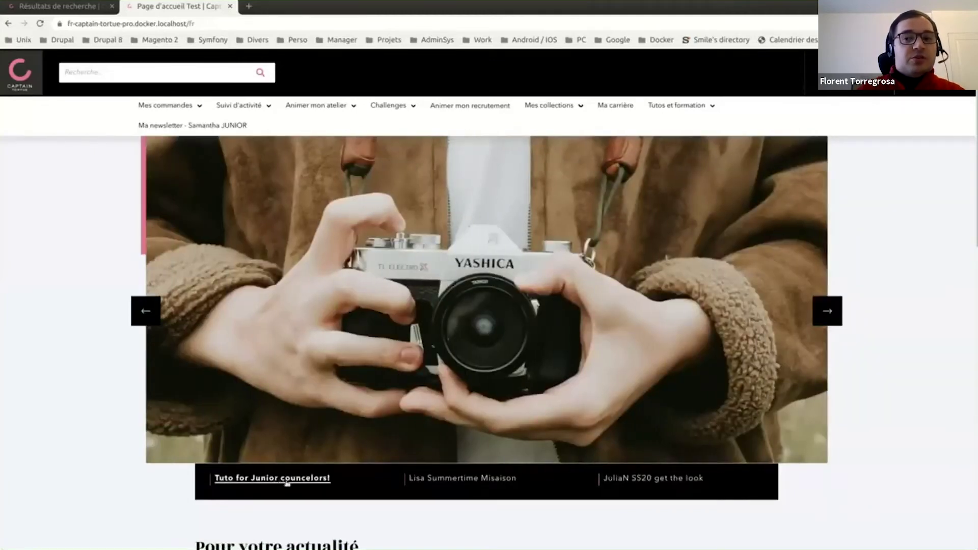
Step: Examine the news, "Pour bien commencer 2020!" and latest documents sections of the junior counselor's home page
{"action": "scroll", "coordinate": [289, 484], "scroll_direction": "down", "scroll_amount": 7}
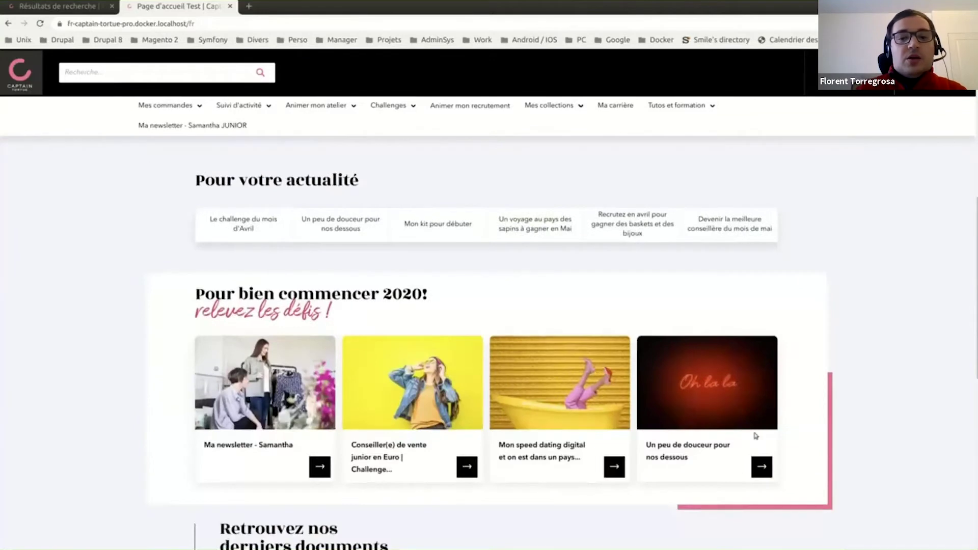
{"action": "scroll", "coordinate": [767, 435], "scroll_direction": "down", "scroll_amount": 2}
{"action": "scroll", "coordinate": [284, 404], "scroll_direction": "down", "scroll_amount": 3}
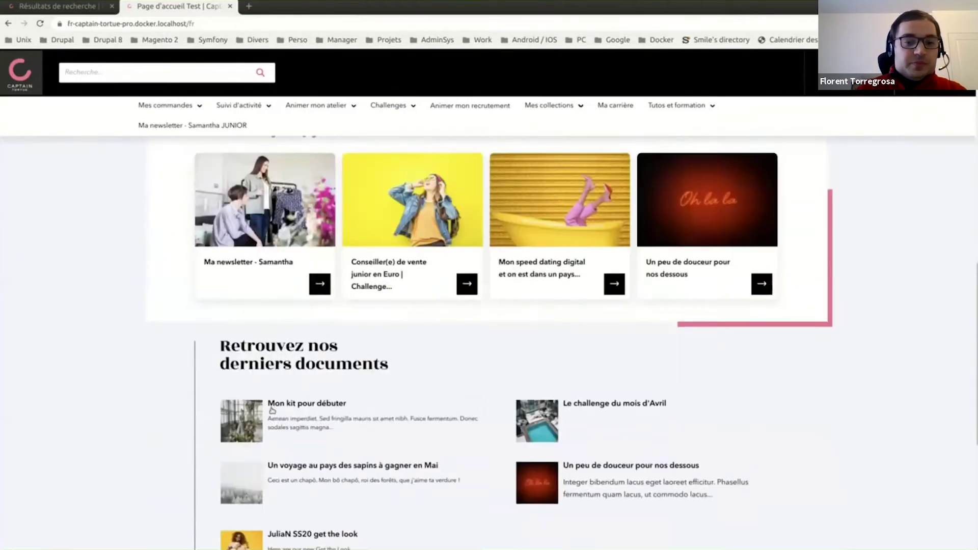
{"action": "scroll", "coordinate": [271, 410], "scroll_direction": "down", "scroll_amount": 3}
{"action": "scroll", "coordinate": [273, 411], "scroll_direction": "up", "scroll_amount": 12}
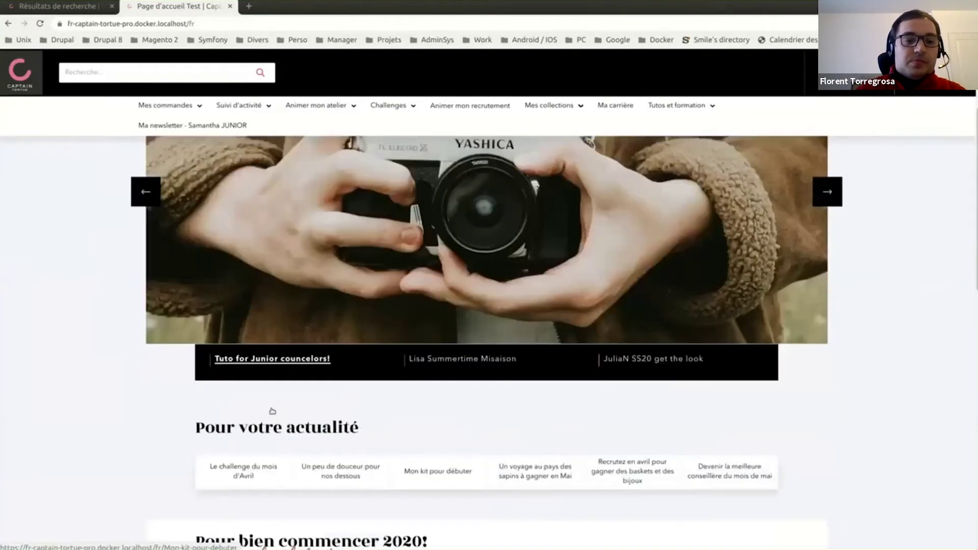
{"action": "scroll", "coordinate": [93, 345], "scroll_direction": "up", "scroll_amount": 3}
Step: Switch to the senior counselor's Firefox window, load the site's home page and reveal the account menu
{"action": "key", "text": "alt+Tab"}
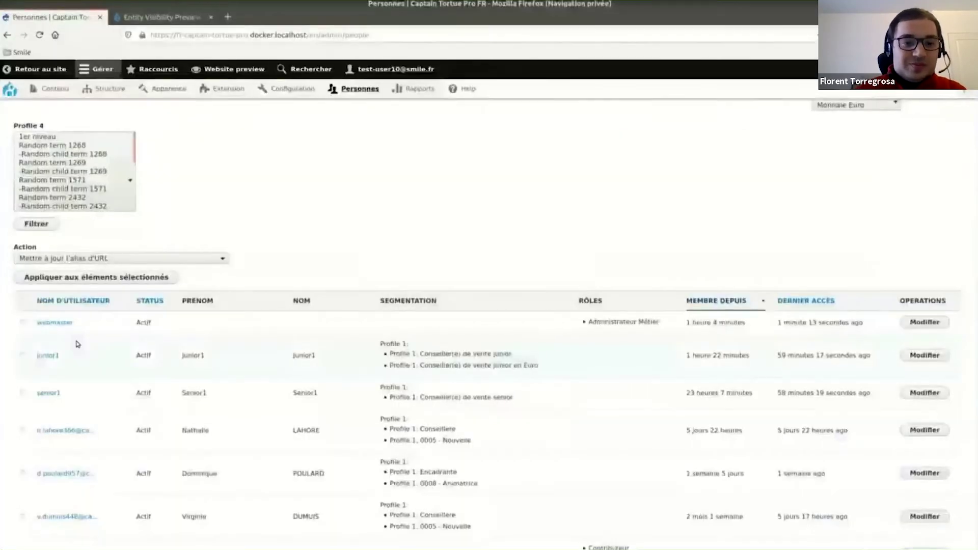
{"action": "key", "text": "alt+grave"}
{"action": "left_click", "coordinate": [20, 83]}
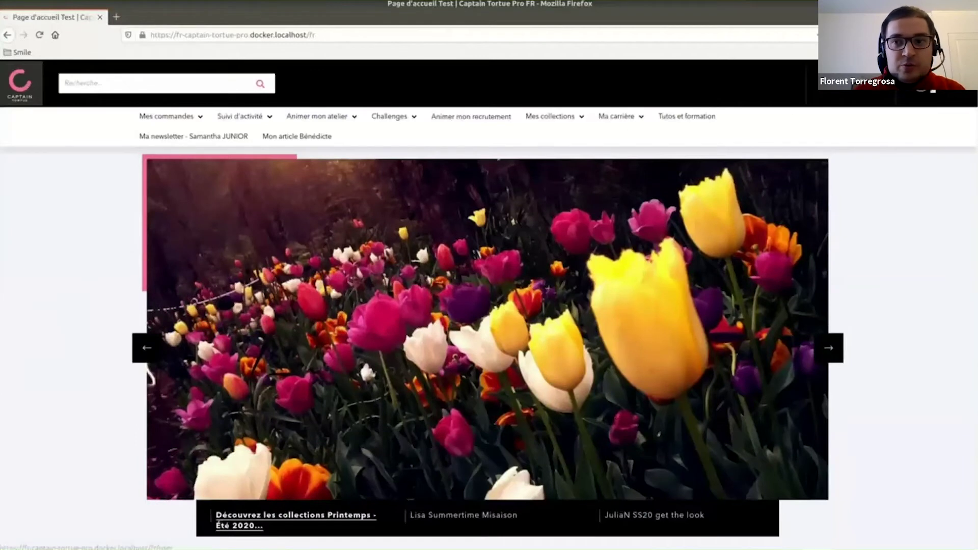
{"action": "mouse_move", "coordinate": [889, 101]}
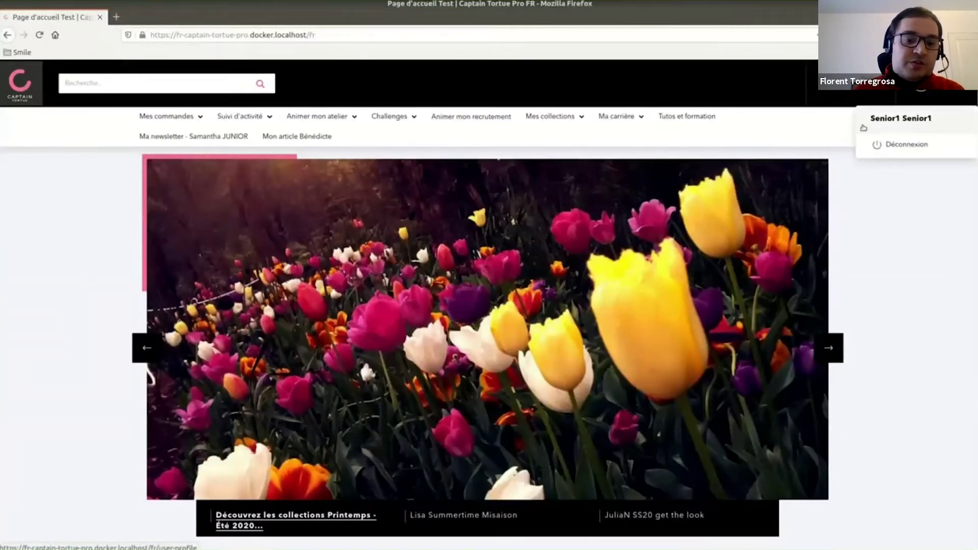
Step: Look through the senior counselor's carousel slides and the content sections below them
{"action": "scroll", "coordinate": [85, 253], "scroll_direction": "down", "scroll_amount": 2}
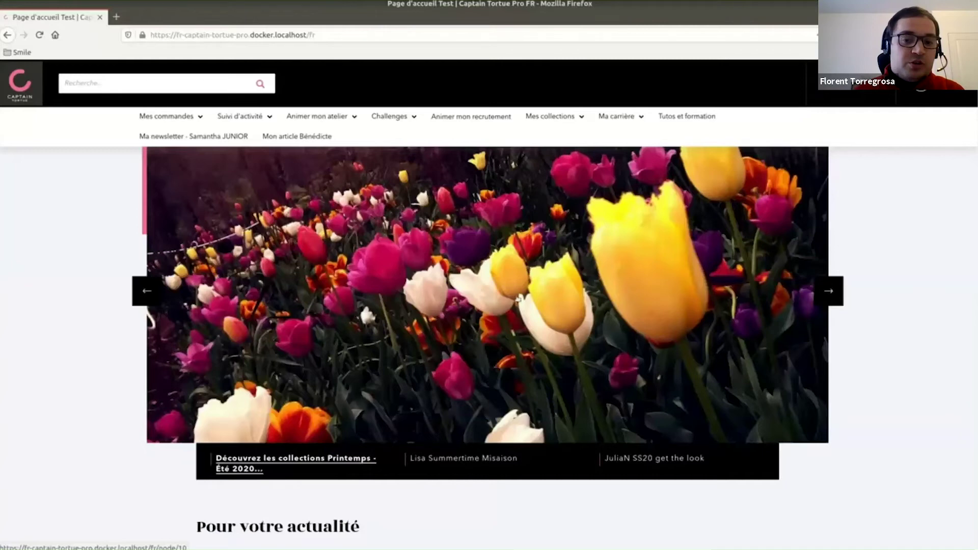
{"action": "left_click", "coordinate": [483, 462]}
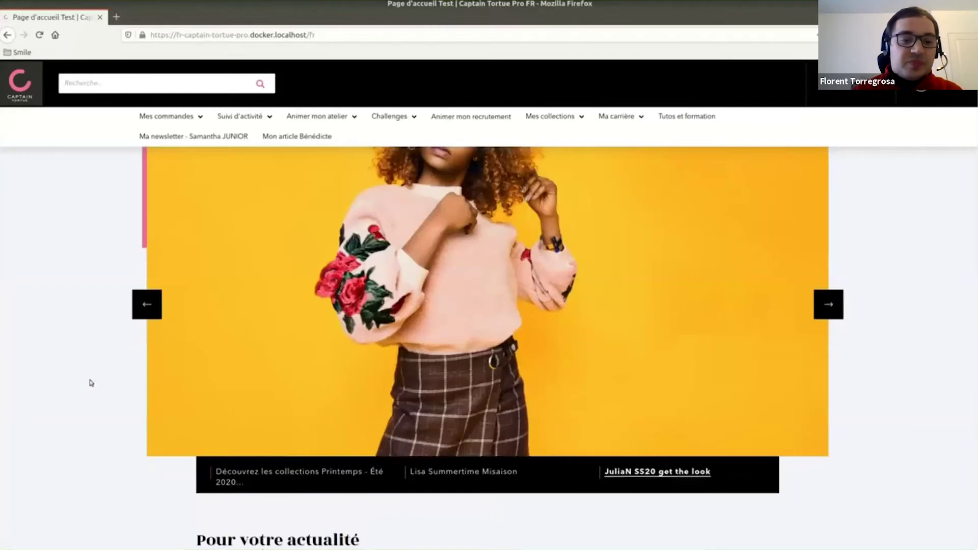
{"action": "scroll", "coordinate": [90, 382], "scroll_direction": "down", "scroll_amount": 8}
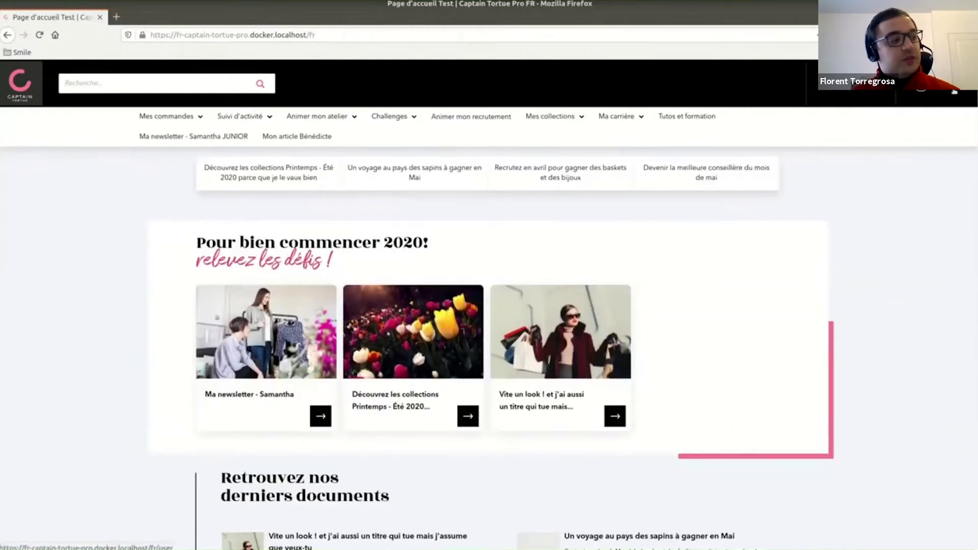
Step: Compare the "Pour bien commencer 2020!" section between the junior and senior counselors' home pages, alternating between both browser windows
{"action": "key", "text": "alt+Tab"}
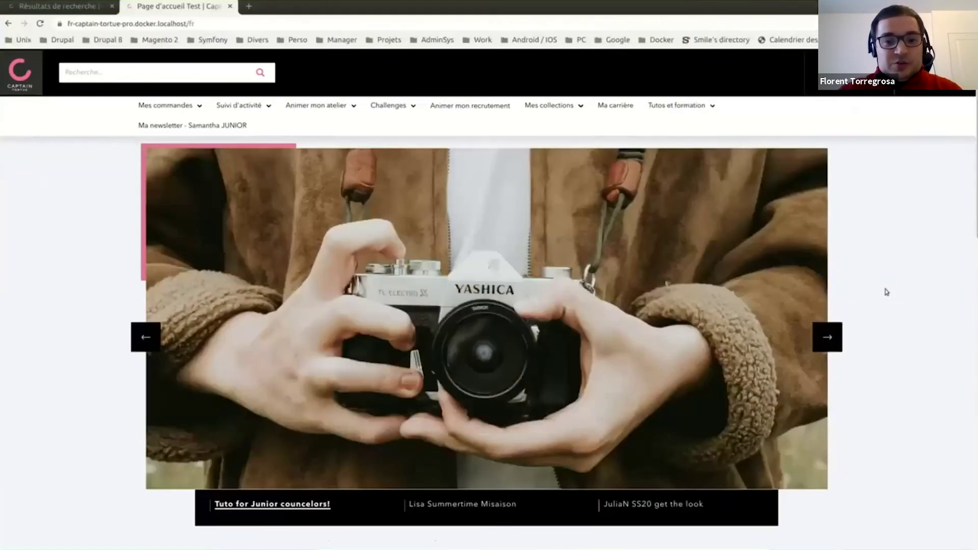
{"action": "scroll", "coordinate": [886, 292], "scroll_direction": "down", "scroll_amount": 8}
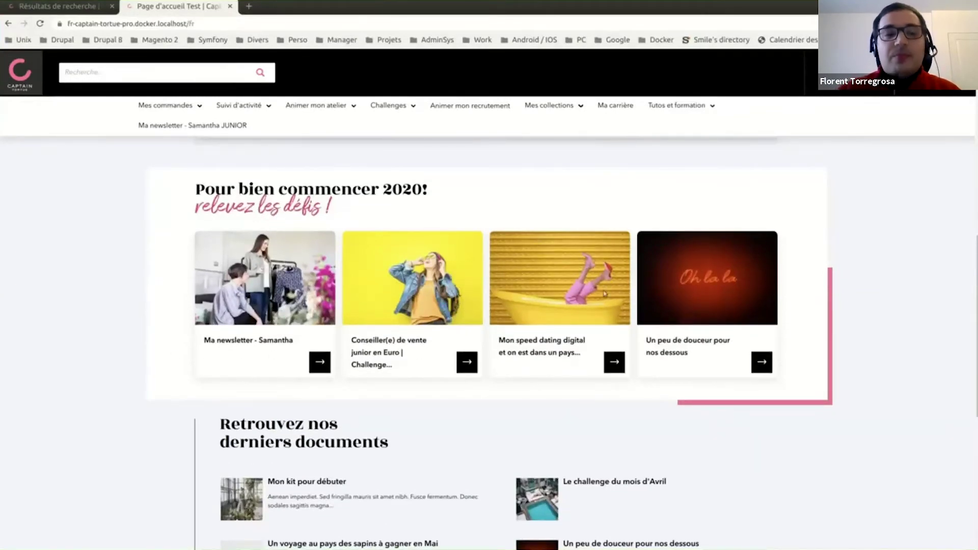
{"action": "key", "text": "alt+Tab"}
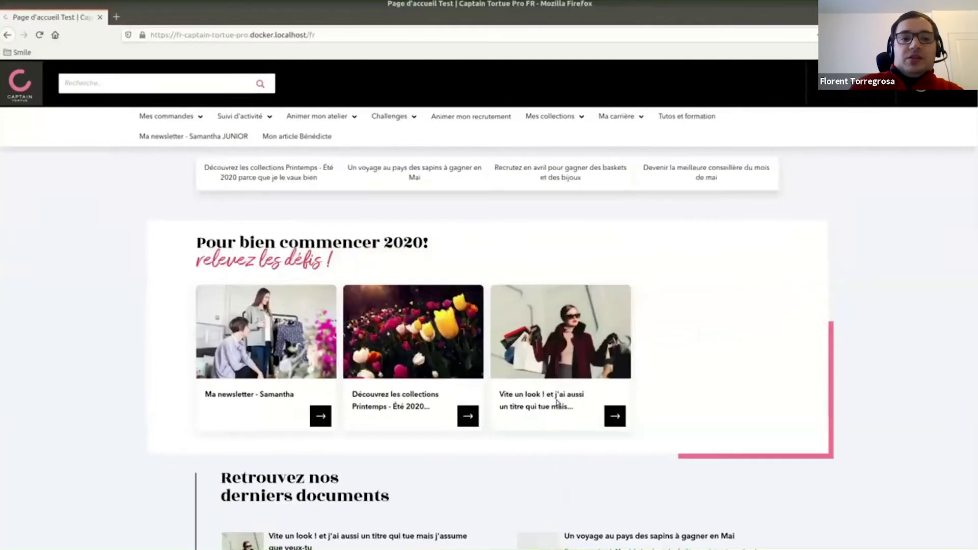
{"action": "key", "text": "alt+Tab"}
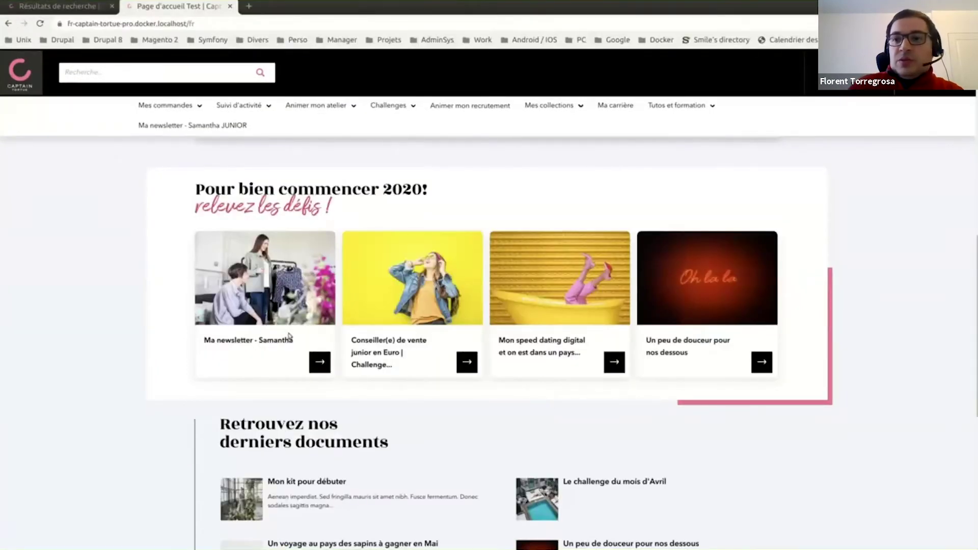
{"action": "key", "text": "alt+Tab"}
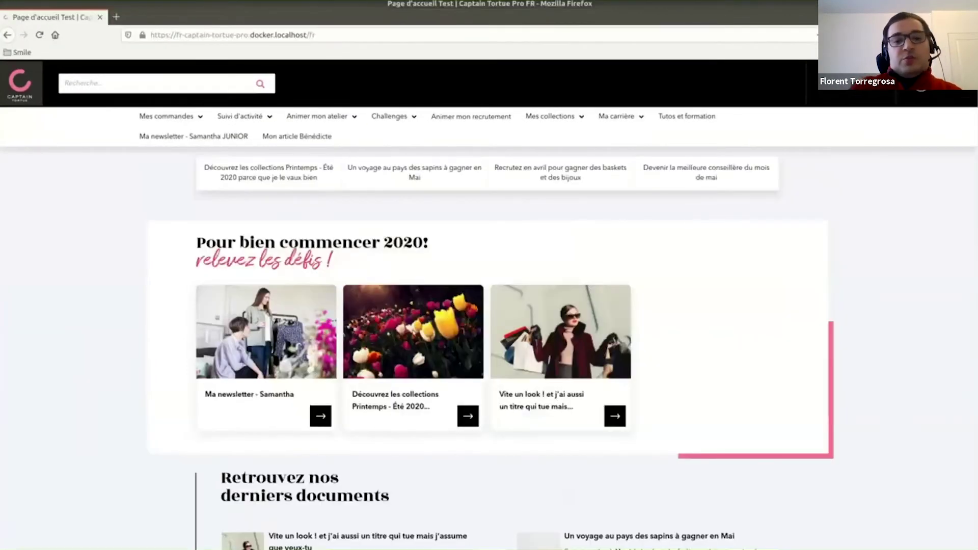
{"action": "key", "text": "alt+Tab"}
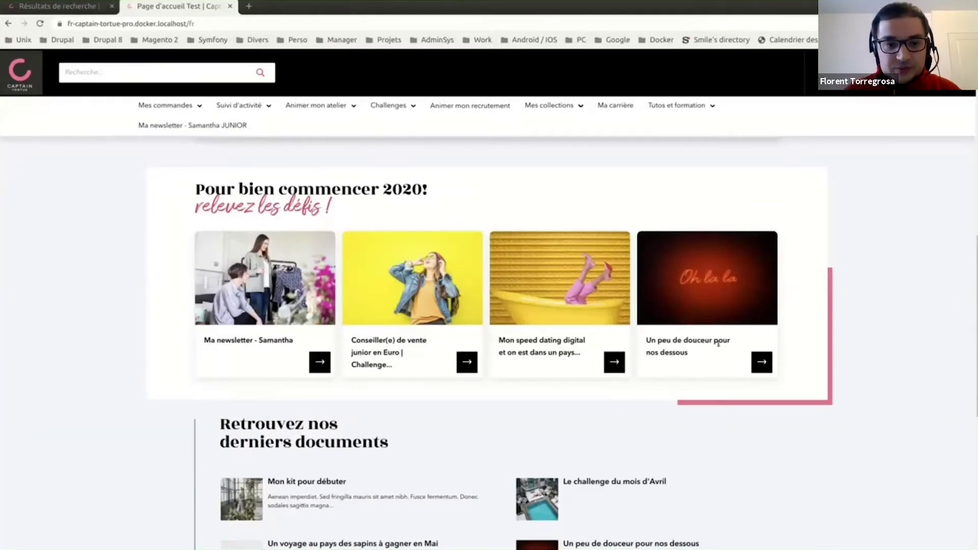
Step: Compare the latest documents section between the junior and senior counselors' home pages, switching between both browser windows
{"action": "scroll", "coordinate": [132, 339], "scroll_direction": "down", "scroll_amount": 2}
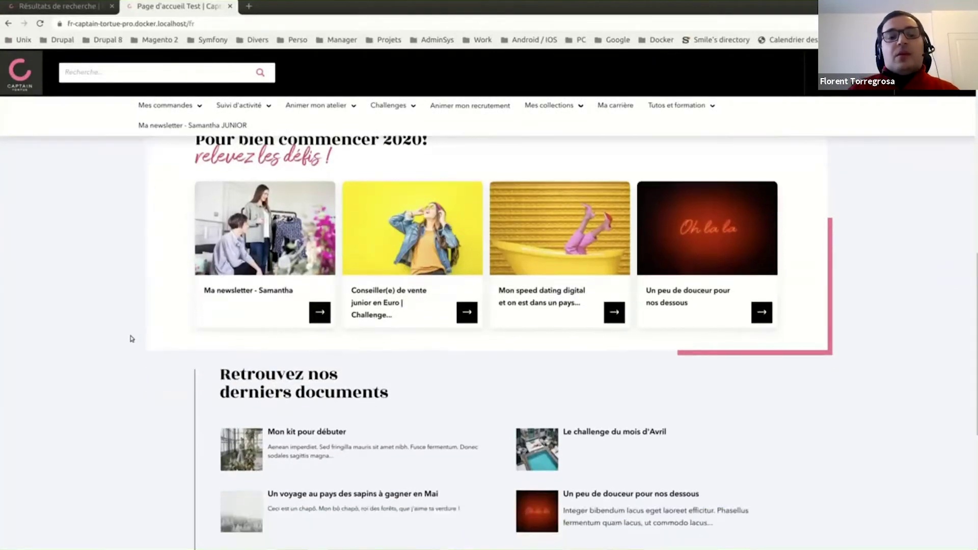
{"action": "scroll", "coordinate": [131, 338], "scroll_direction": "down", "scroll_amount": 3}
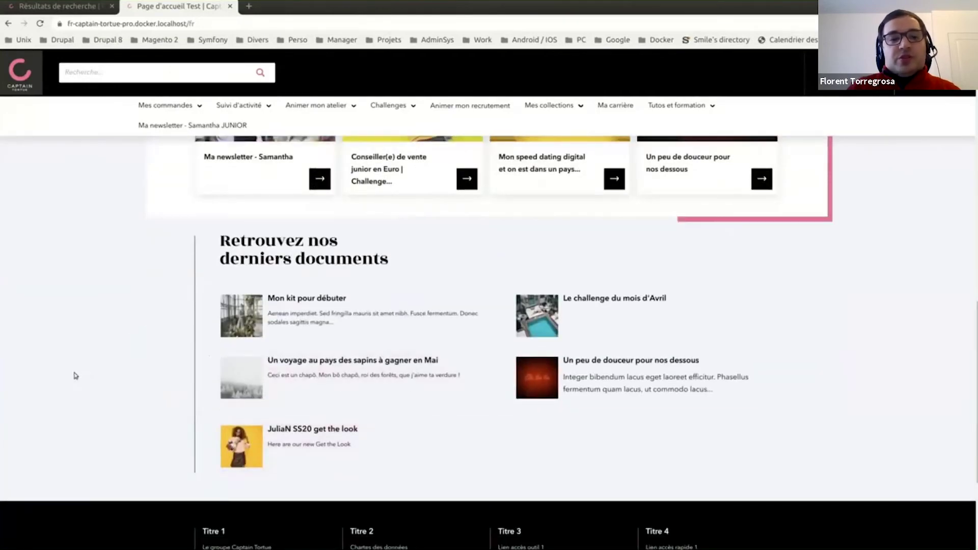
{"action": "key", "text": "alt+Tab"}
{"action": "scroll", "coordinate": [84, 375], "scroll_direction": "down", "scroll_amount": 5}
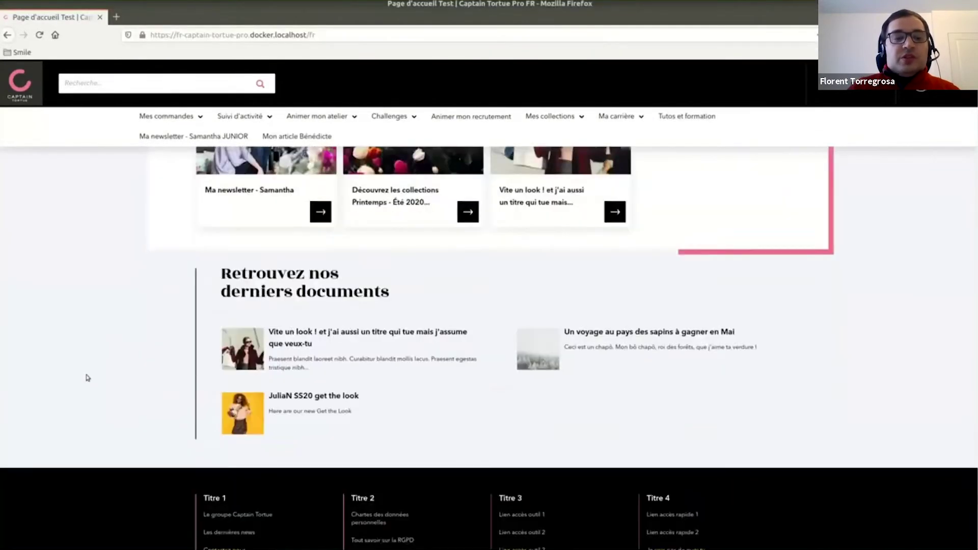
{"action": "scroll", "coordinate": [131, 365], "scroll_direction": "up", "scroll_amount": 2}
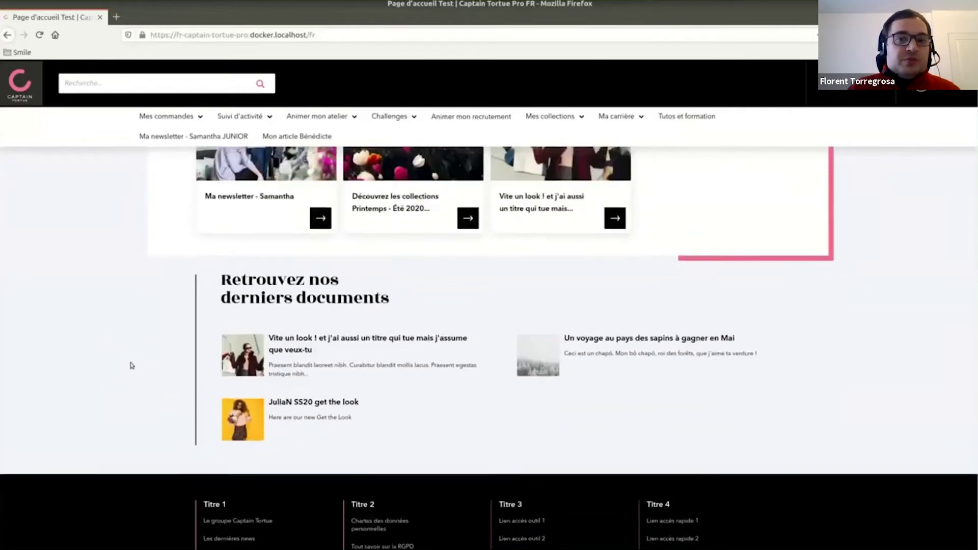
{"action": "scroll", "coordinate": [131, 366], "scroll_direction": "up", "scroll_amount": 12}
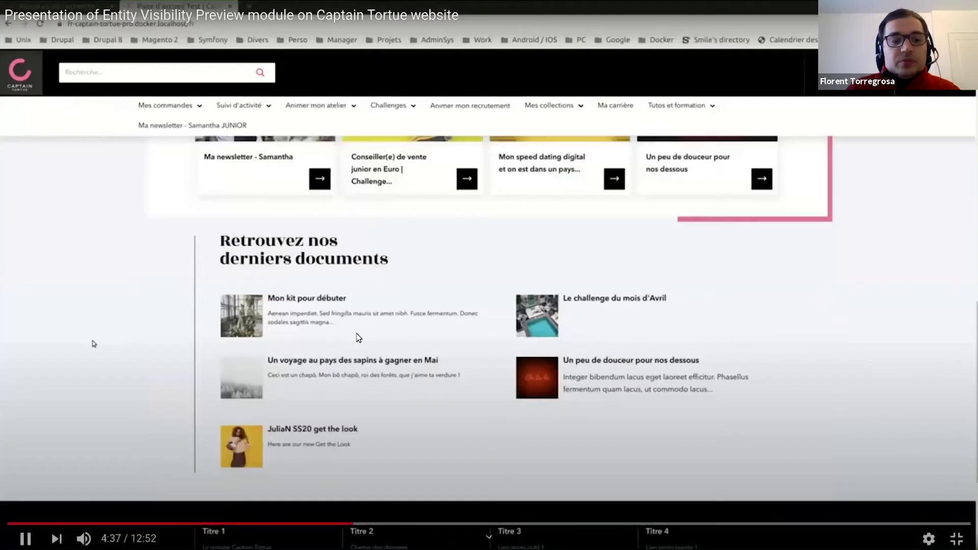
{"action": "scroll", "coordinate": [92, 339], "scroll_direction": "up", "scroll_amount": 10}
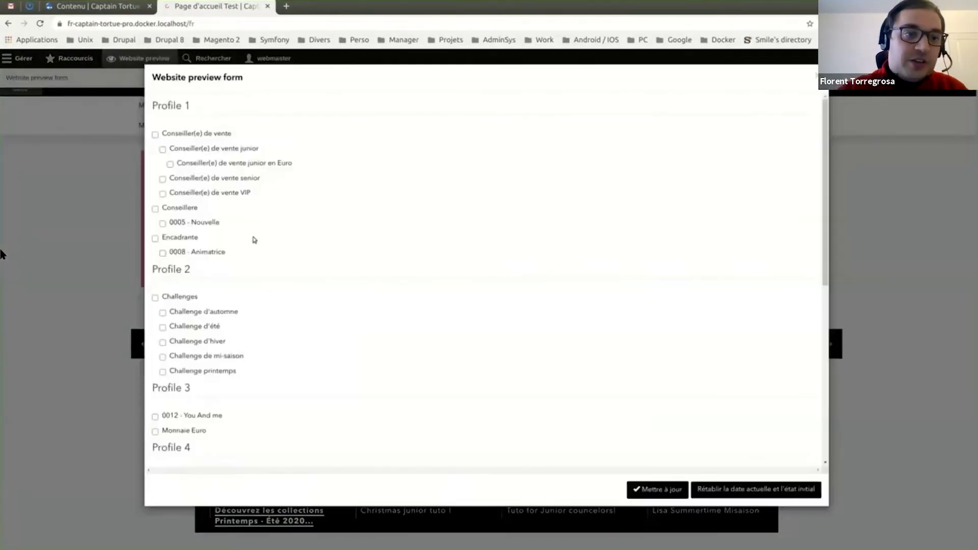
{"action": "mouse_move", "coordinate": [45, 252]}
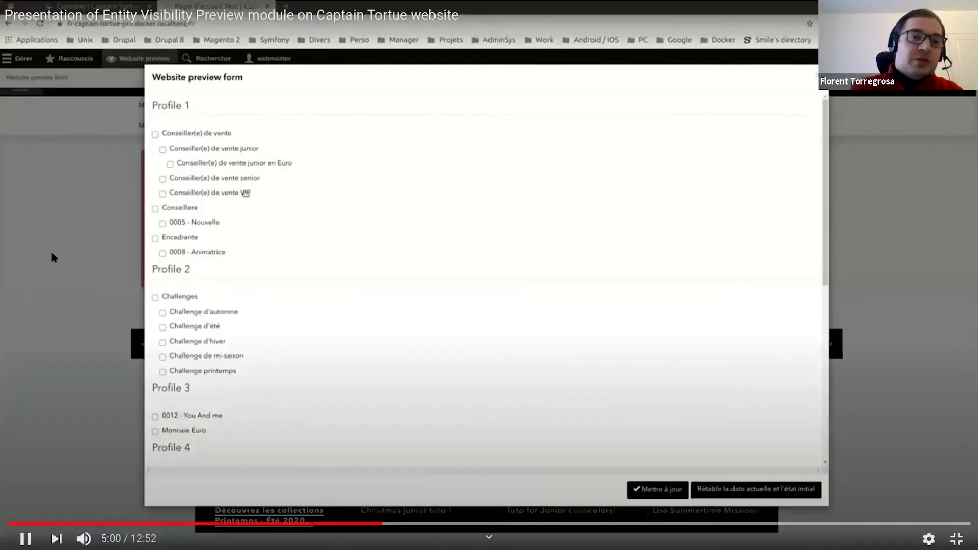
{"action": "left_click", "coordinate": [55, 258]}
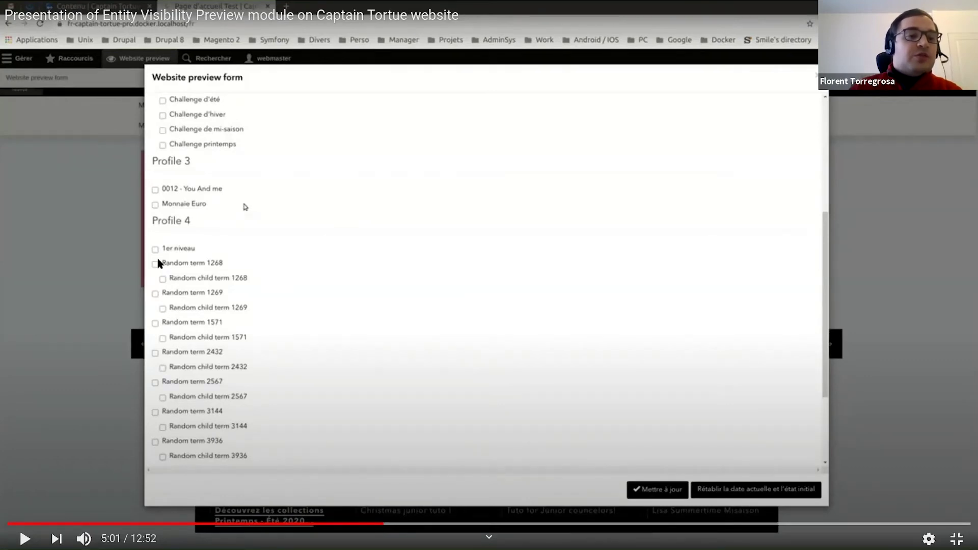
{"action": "left_click", "coordinate": [182, 281]}
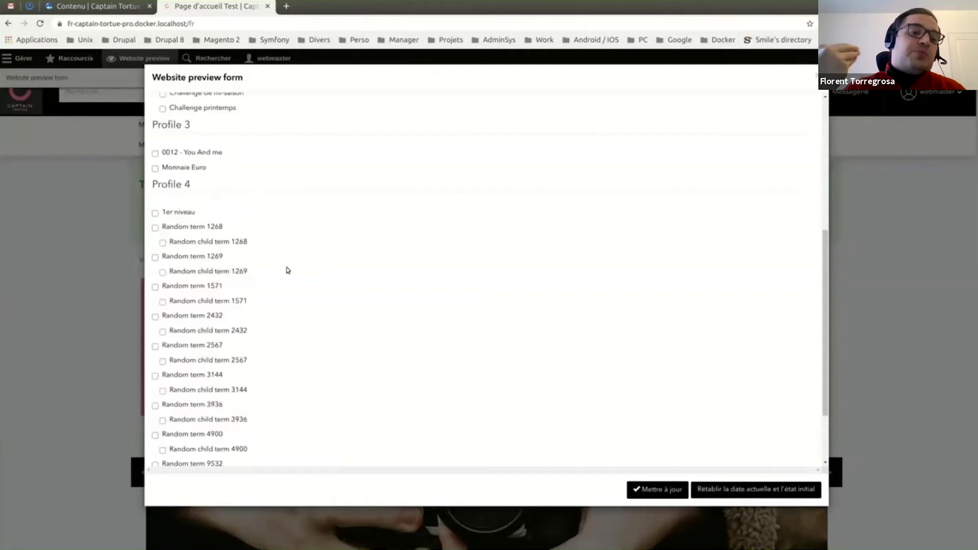
Step: Set the display date in the website preview form to 24 December 2020
{"action": "scroll", "coordinate": [288, 270], "scroll_direction": "down", "scroll_amount": 2}
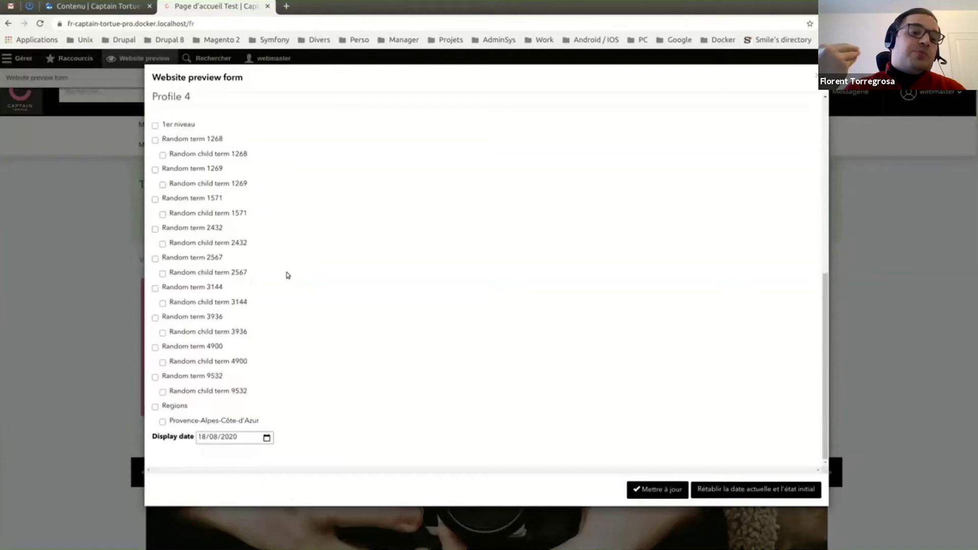
{"action": "left_click", "coordinate": [266, 438]}
{"action": "left_click", "coordinate": [290, 304]}
{"action": "left_click", "coordinate": [291, 305]}
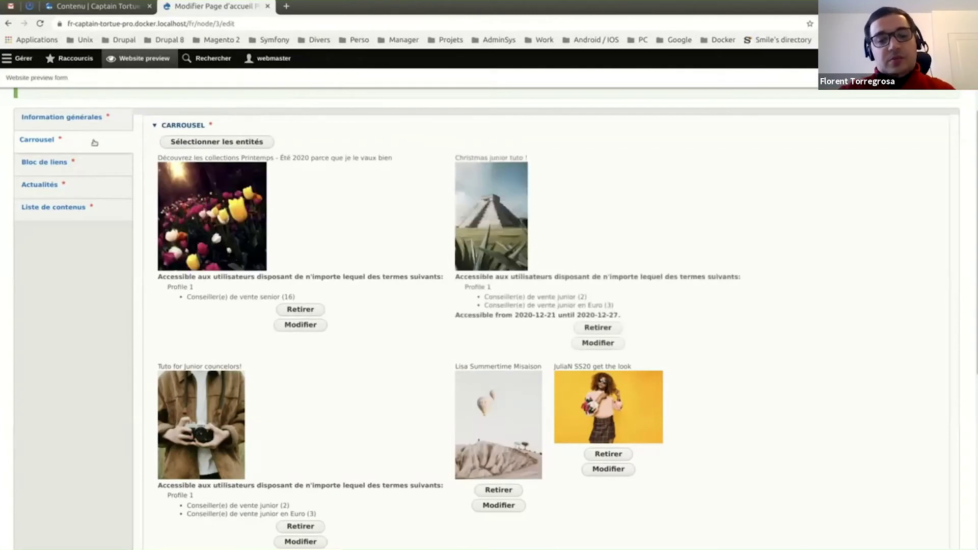
Step: Return from editing to viewing the home page and examine the preview banner's display date and the carousel slides
{"action": "scroll", "coordinate": [39, 119], "scroll_direction": "up", "scroll_amount": 1}
{"action": "left_click", "coordinate": [34, 117]}
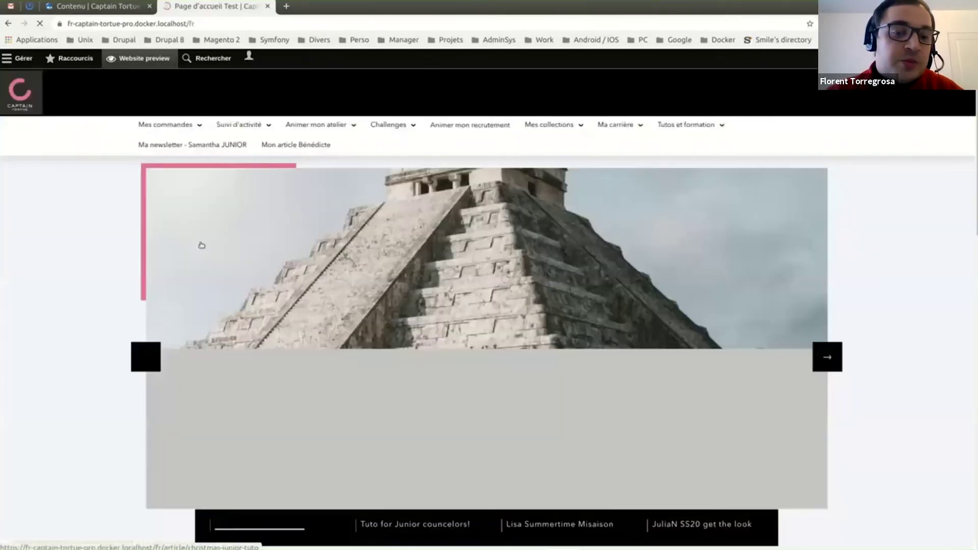
{"action": "scroll", "coordinate": [406, 315], "scroll_direction": "down", "scroll_amount": 1}
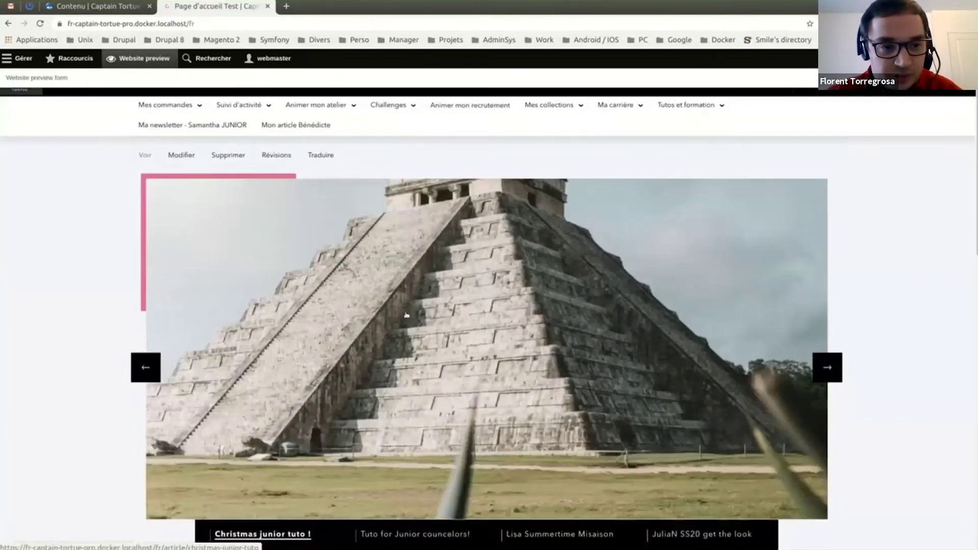
{"action": "scroll", "coordinate": [407, 315], "scroll_direction": "up", "scroll_amount": 4}
{"action": "left_click_drag", "start_coordinate": [247, 222], "coordinate": [205, 223]}
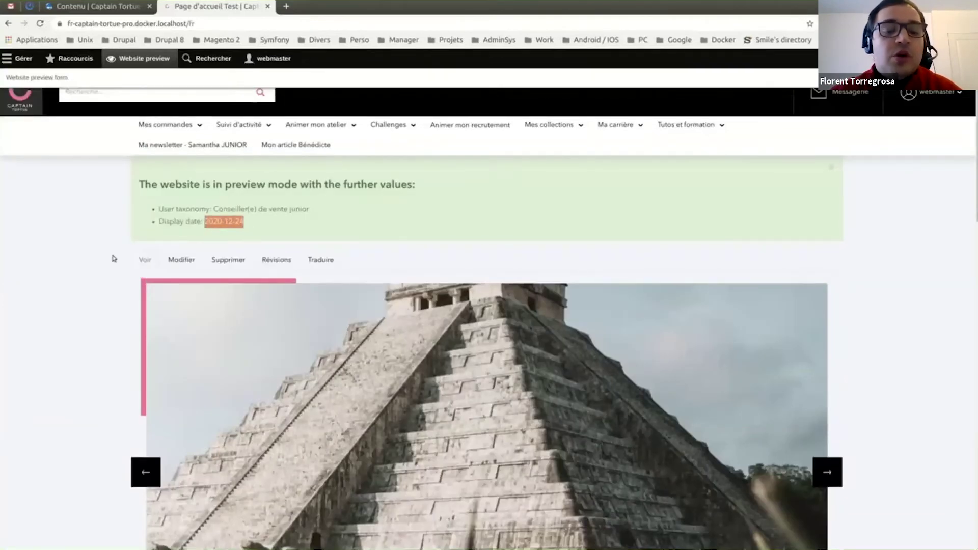
{"action": "scroll", "coordinate": [114, 258], "scroll_direction": "down", "scroll_amount": 1}
{"action": "scroll", "coordinate": [114, 258], "scroll_direction": "down", "scroll_amount": 3}
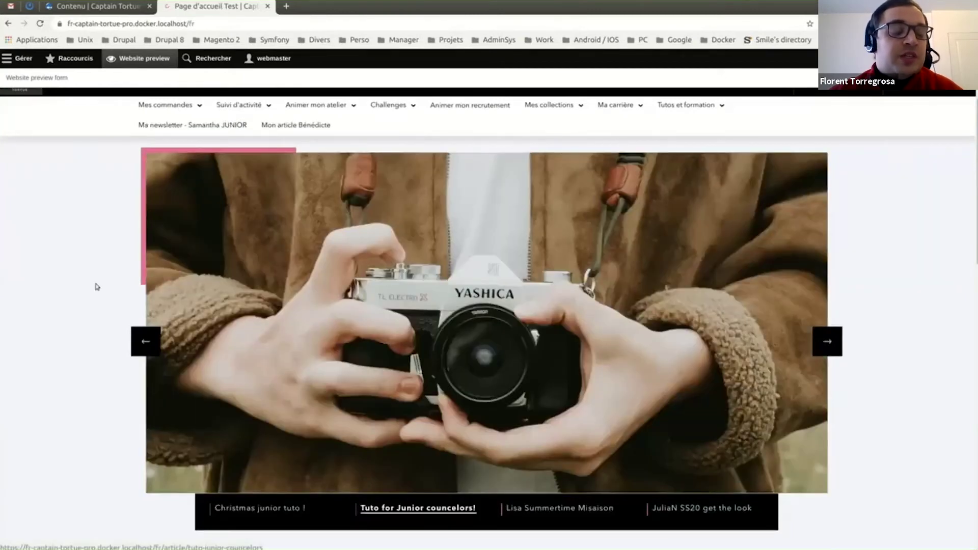
Step: Change the website preview profile from "Conseiller(e) de vente junior" to "Conseiller(e) de vente senior" and apply the update
{"action": "scroll", "coordinate": [96, 287], "scroll_direction": "up", "scroll_amount": 4}
{"action": "left_click", "coordinate": [36, 78]}
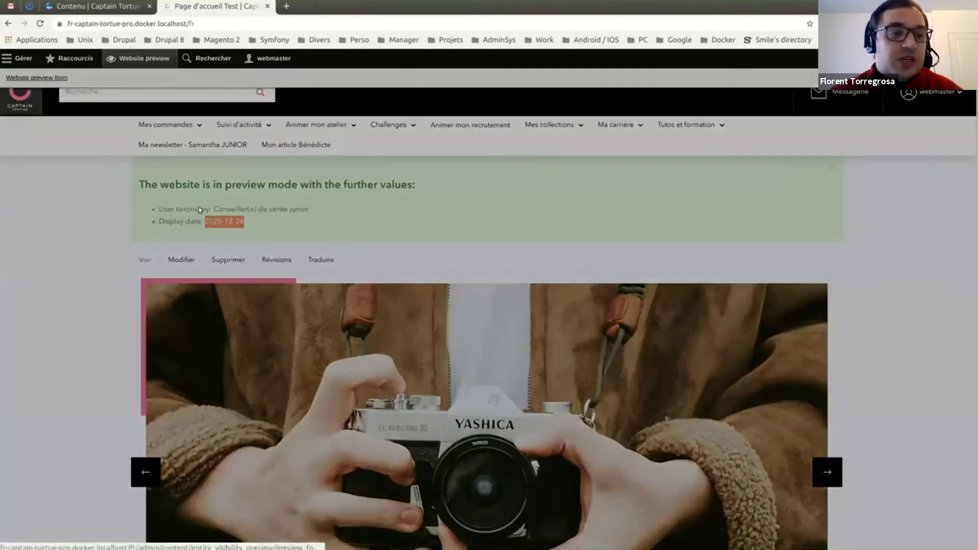
{"action": "left_click", "coordinate": [219, 149]}
{"action": "left_click", "coordinate": [226, 178]}
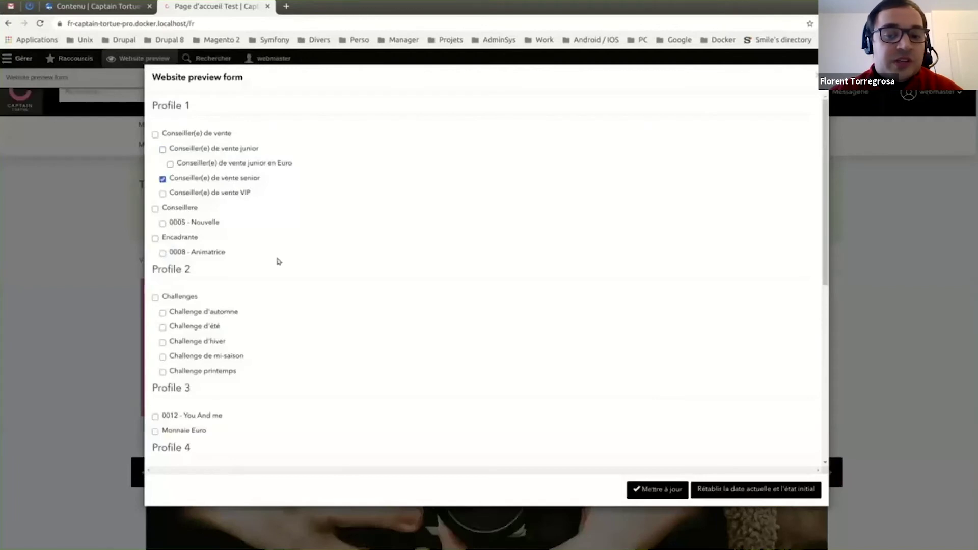
{"action": "left_click", "coordinate": [654, 490]}
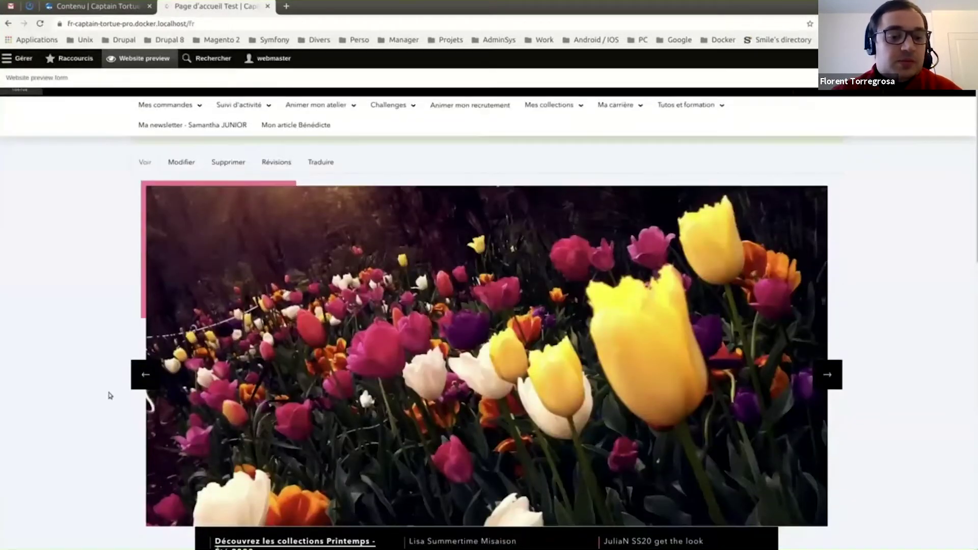
Step: Check the carousel and the preview banner's user taxonomy and display date for the senior counselor preview
{"action": "scroll", "coordinate": [104, 395], "scroll_direction": "down", "scroll_amount": 1}
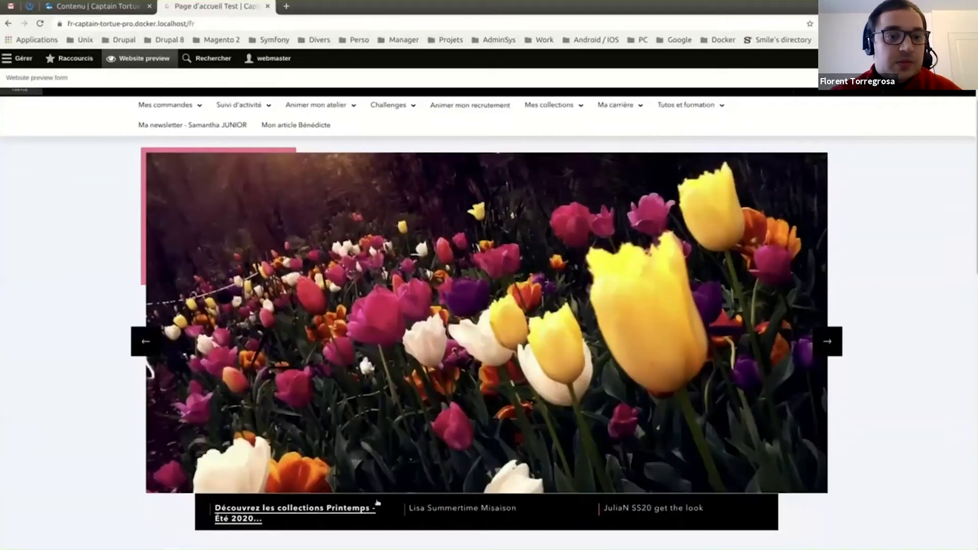
{"action": "scroll", "coordinate": [461, 508], "scroll_direction": "up", "scroll_amount": 3}
{"action": "left_click_drag", "start_coordinate": [277, 209], "coordinate": [323, 212]}
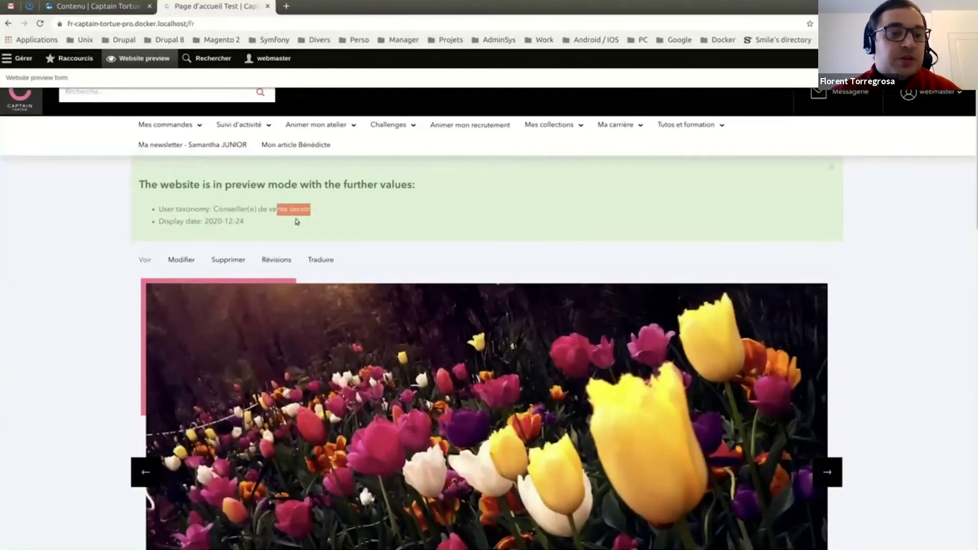
{"action": "left_click", "coordinate": [250, 223]}
Step: Show the "Lisa Summertime Misaison" and "JuliaN SS20 get the look" carousel slides, then return to "Découvrez les collections Printemps"
{"action": "scroll", "coordinate": [85, 263], "scroll_direction": "down", "scroll_amount": 2}
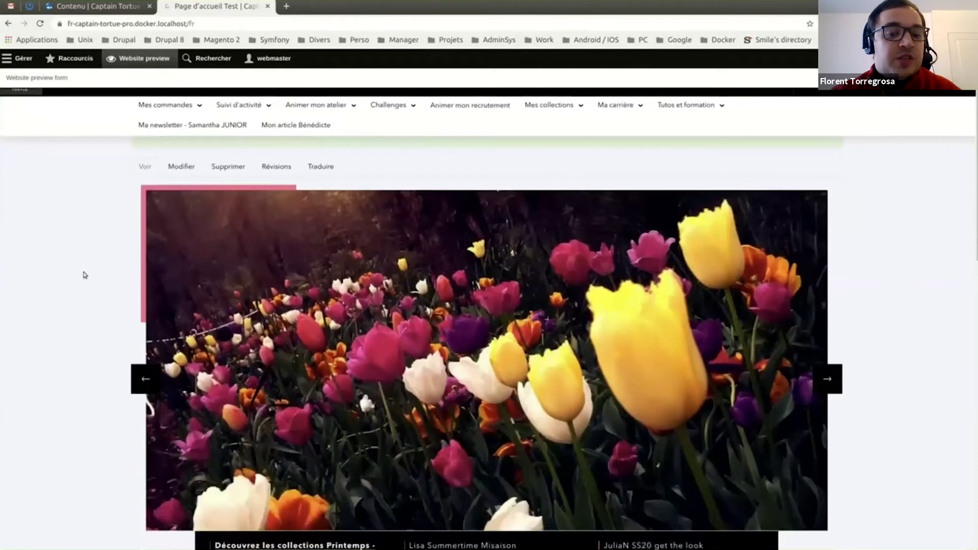
{"action": "scroll", "coordinate": [85, 275], "scroll_direction": "down", "scroll_amount": 1}
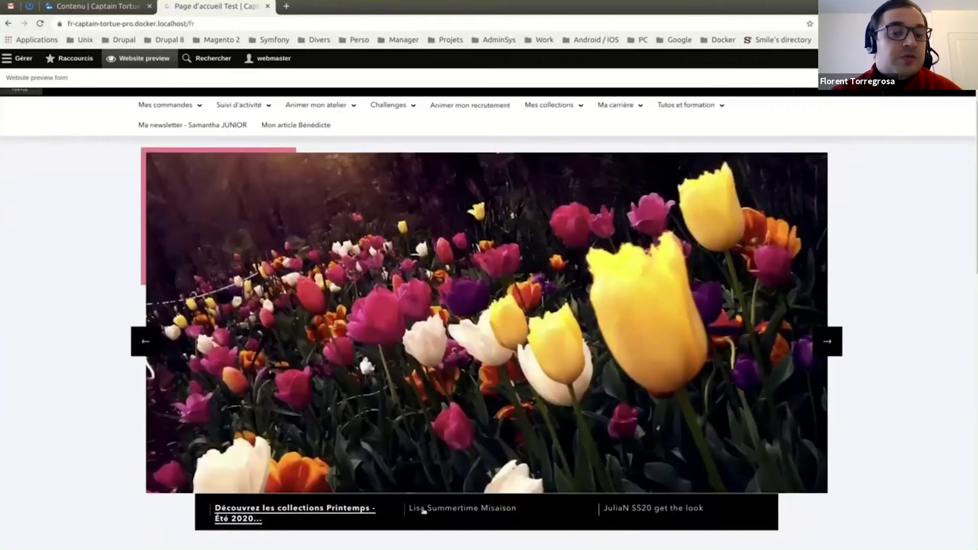
{"action": "left_click", "coordinate": [483, 513]}
{"action": "left_click", "coordinate": [646, 512]}
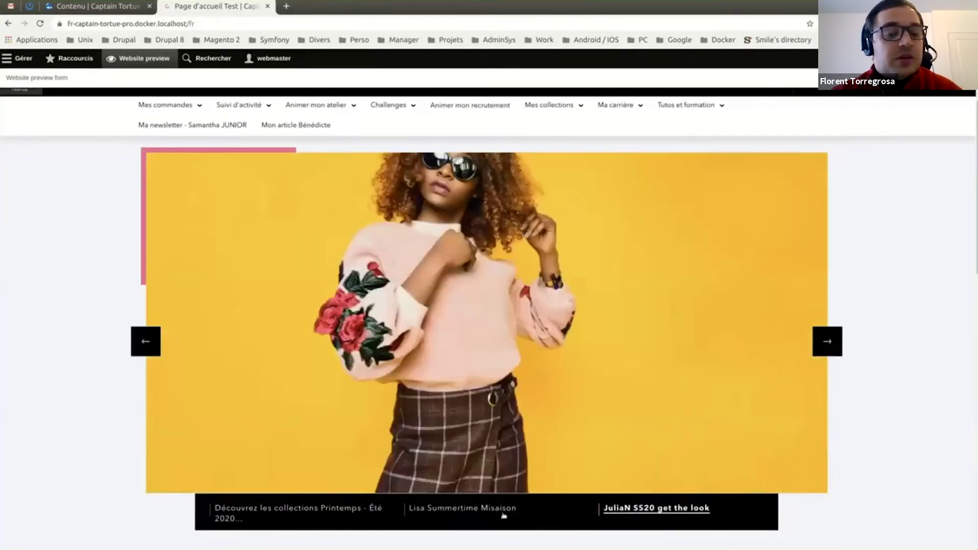
{"action": "left_click", "coordinate": [320, 512]}
Step: Add "Conseiller(e) de vente junior" to the senior term in the website preview form and apply the update
{"action": "scroll", "coordinate": [91, 367], "scroll_direction": "up", "scroll_amount": 4}
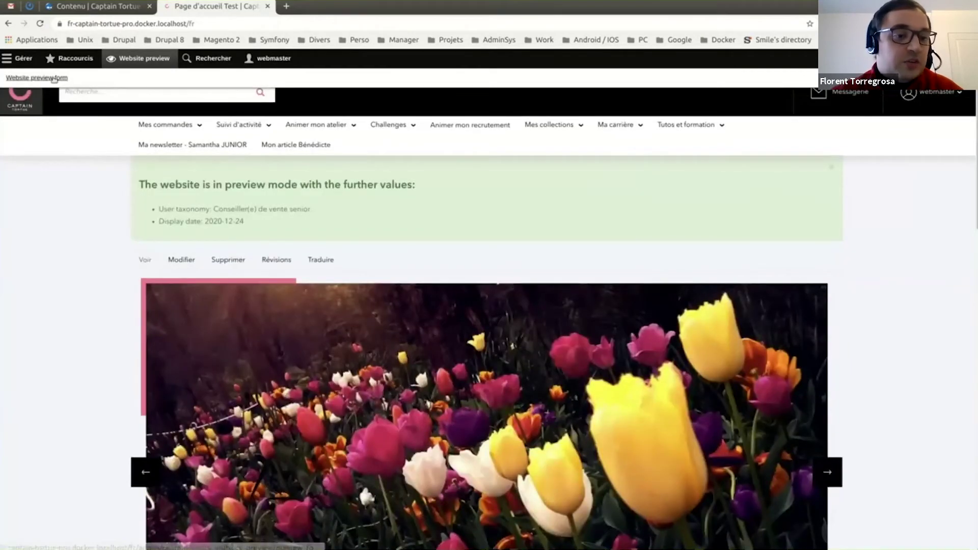
{"action": "left_click", "coordinate": [37, 77]}
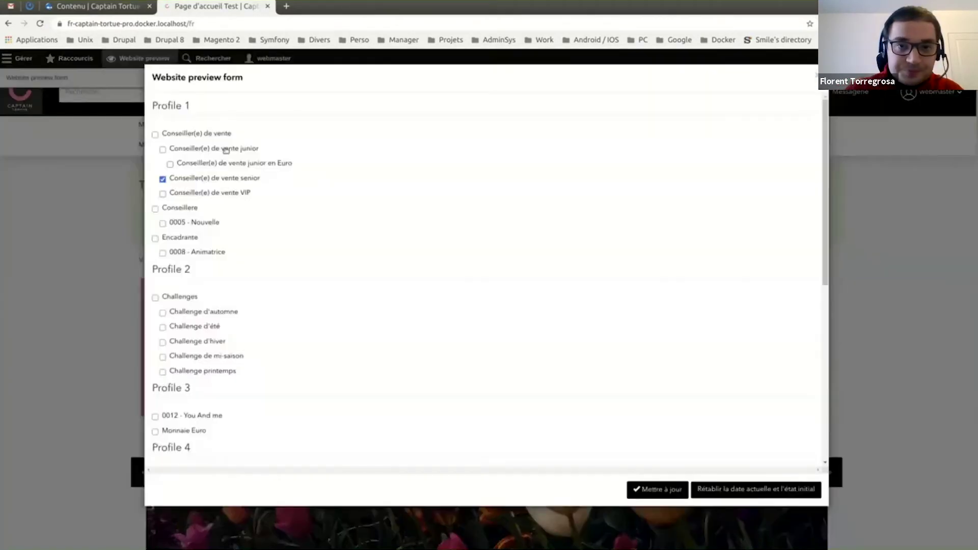
{"action": "left_click", "coordinate": [226, 151]}
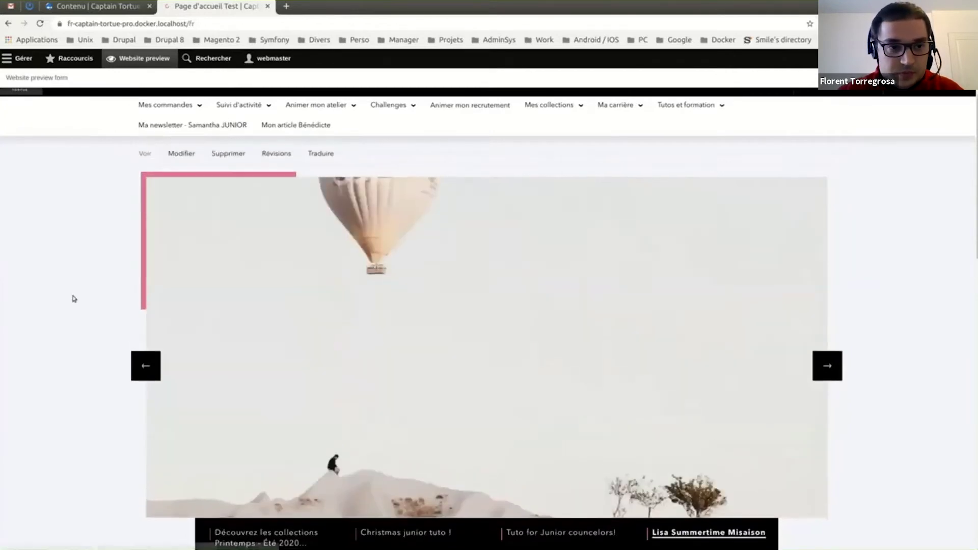
Step: Examine the combined junior and senior preview's banner and home page content, showing the "Découvrez les collections Printemps" carousel slide
{"action": "left_click_drag", "start_coordinate": [261, 207], "coordinate": [316, 220]}
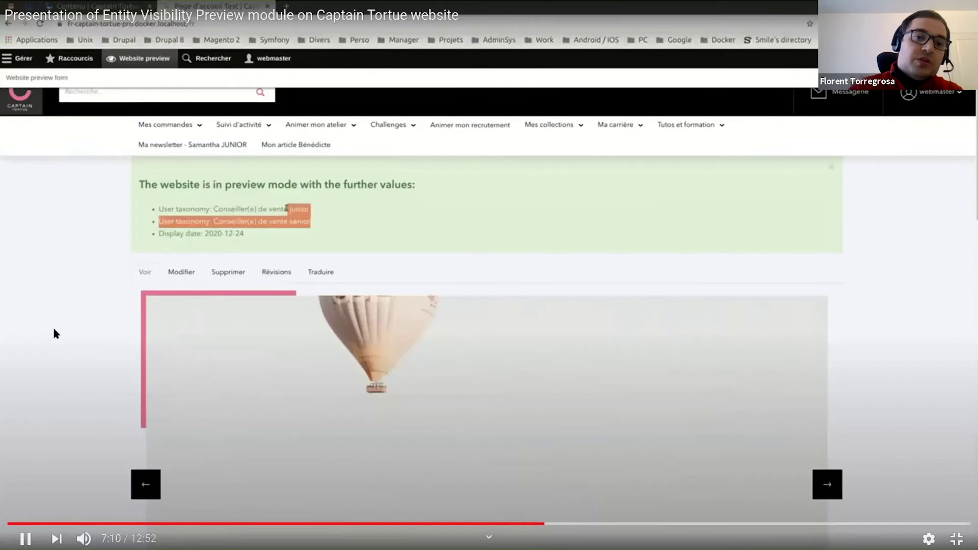
{"action": "left_click", "coordinate": [55, 323]}
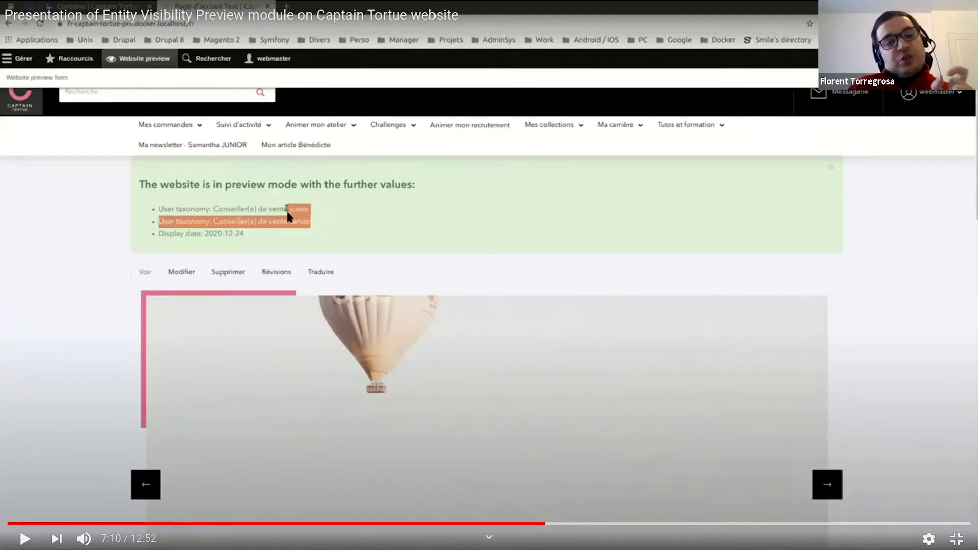
{"action": "left_click", "coordinate": [72, 257]}
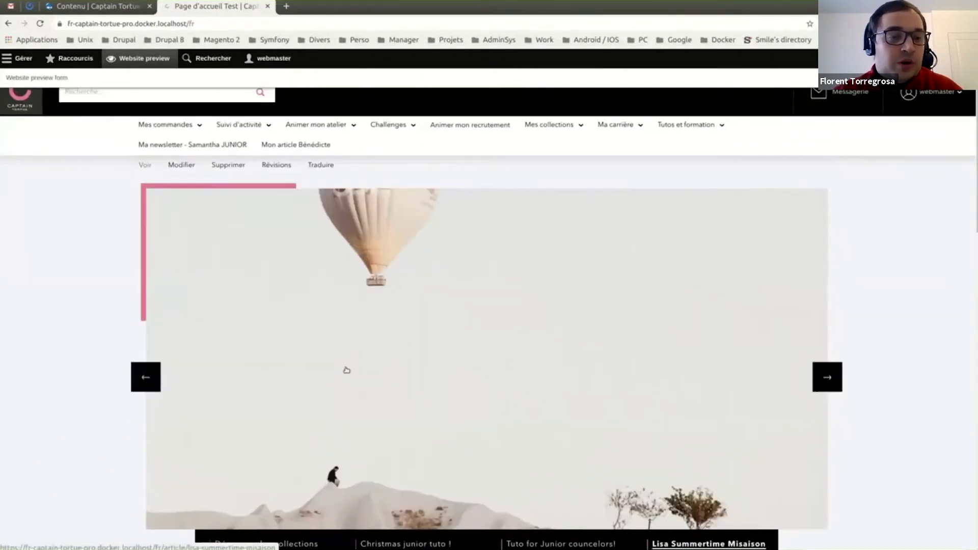
{"action": "scroll", "coordinate": [93, 271], "scroll_direction": "down", "scroll_amount": 8}
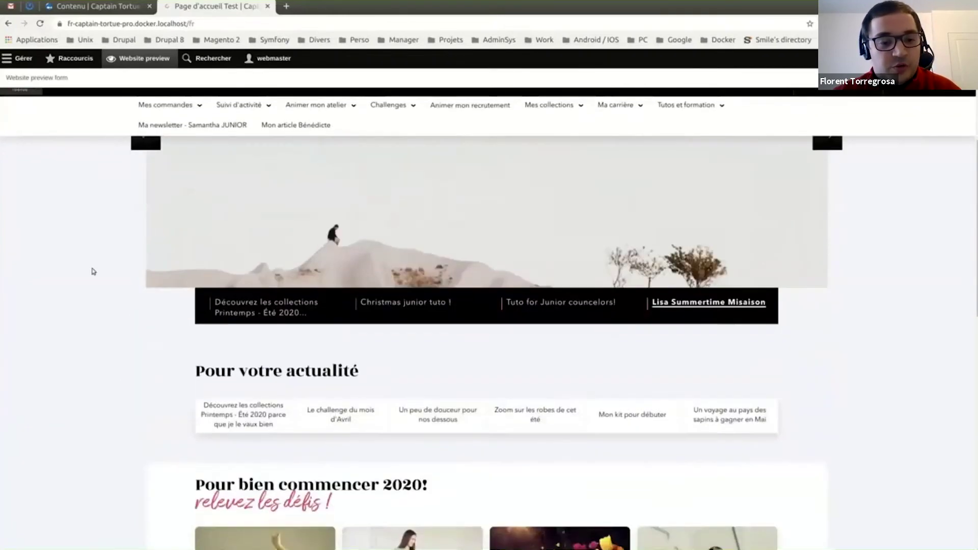
{"action": "scroll", "coordinate": [93, 271], "scroll_direction": "up", "scroll_amount": 8}
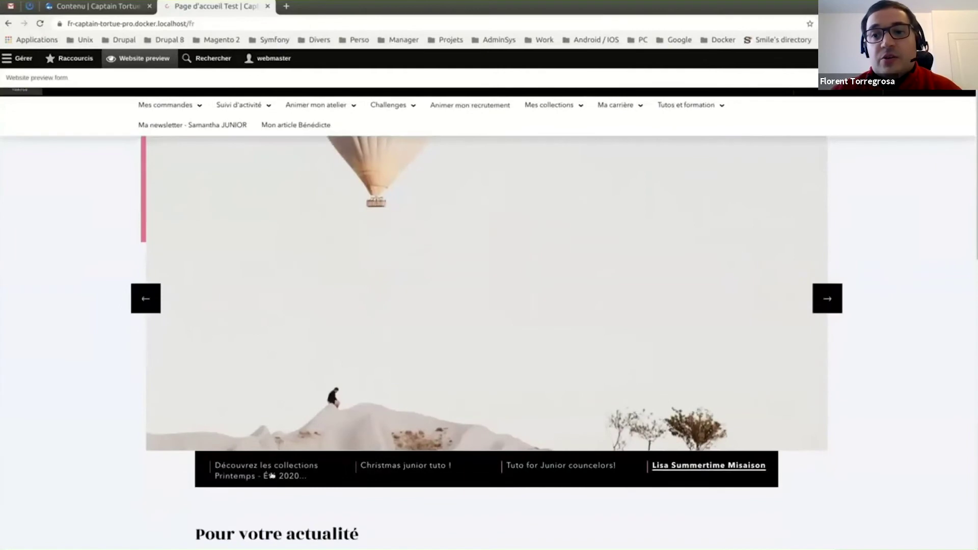
{"action": "left_click", "coordinate": [270, 475]}
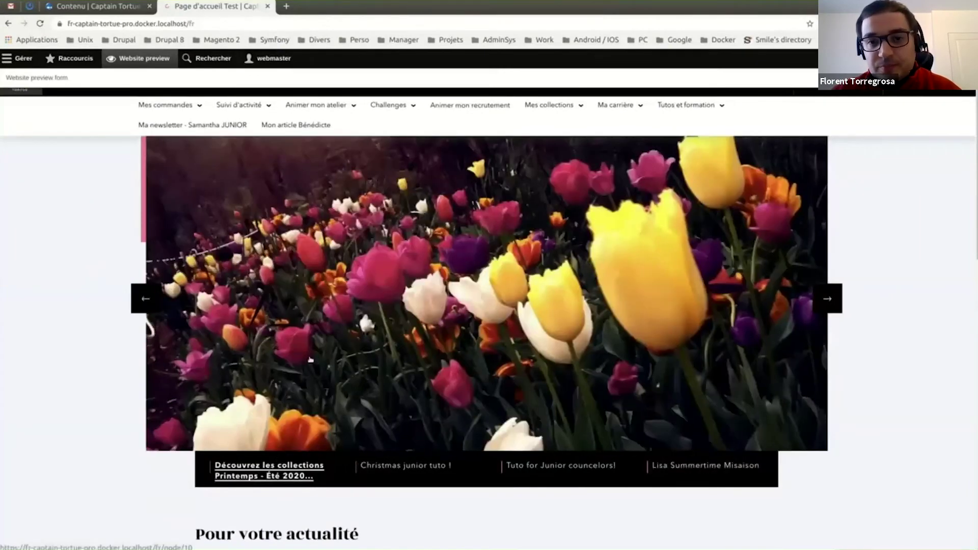
Step: Search the site for "collections printemps" while the combined junior and senior preview is active
{"action": "scroll", "coordinate": [663, 145], "scroll_direction": "up", "scroll_amount": 2}
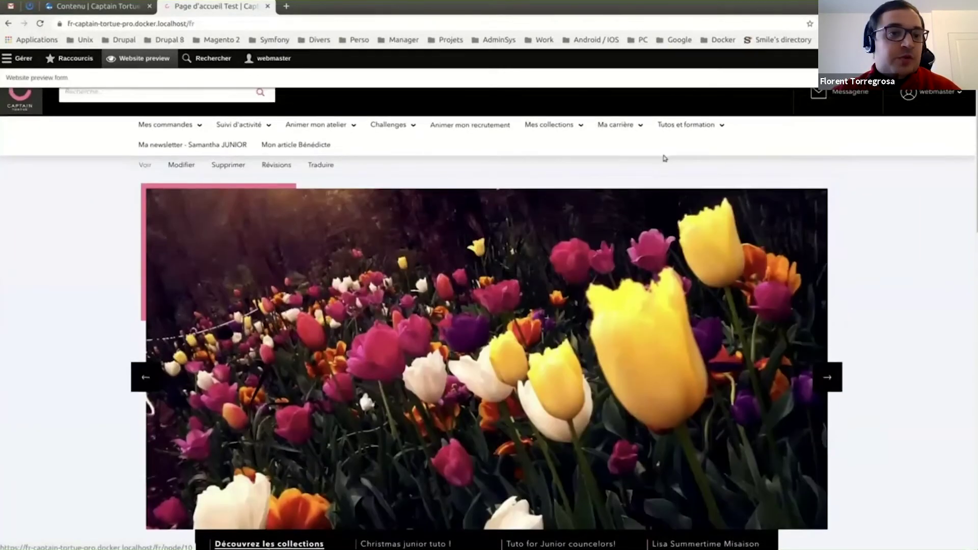
{"action": "left_click", "coordinate": [174, 97]}
{"action": "type", "text": "collections prin"}
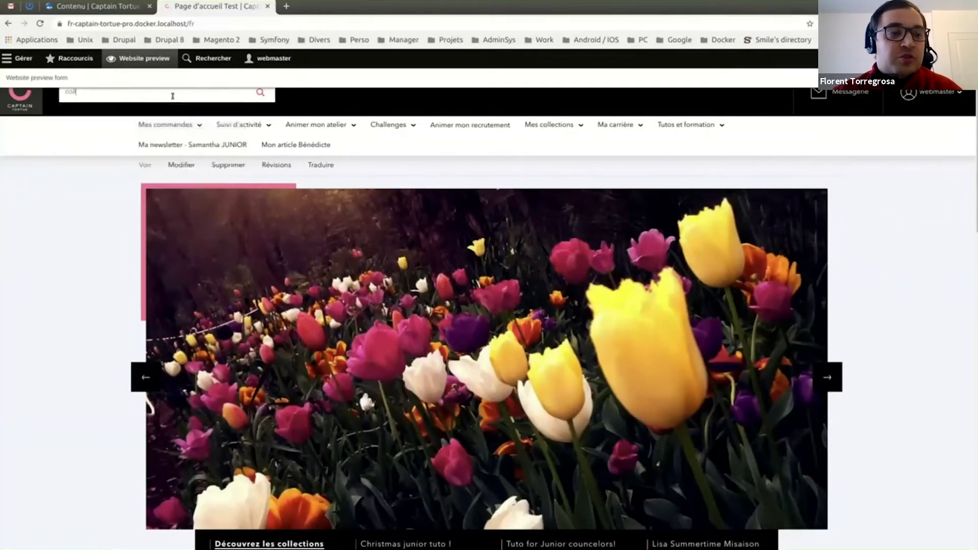
{"action": "type", "text": "temps"}
{"action": "key", "text": "Return"}
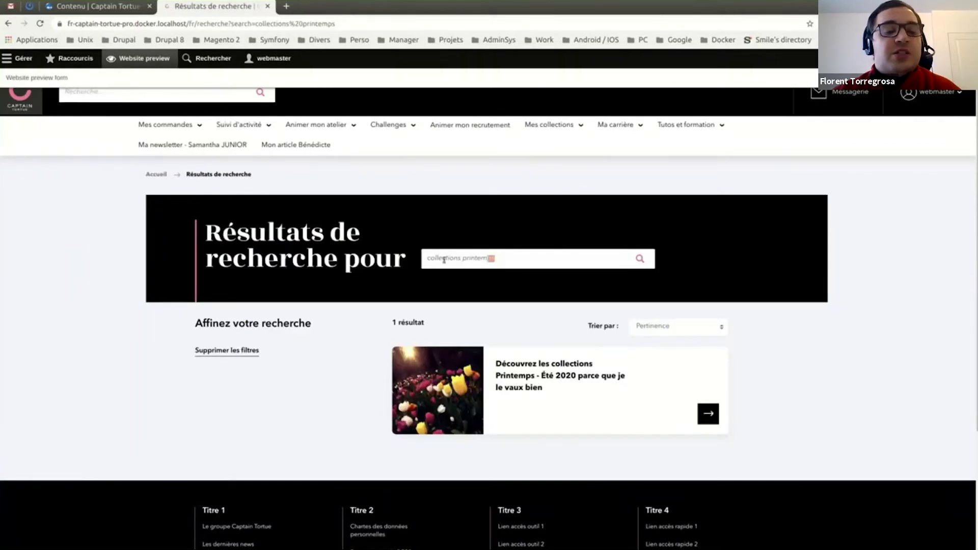
Step: Copy the "collections printemps" query and run the same site search in the junior counselor's Chrome window
{"action": "left_click_drag", "start_coordinate": [491, 259], "coordinate": [427, 259]}
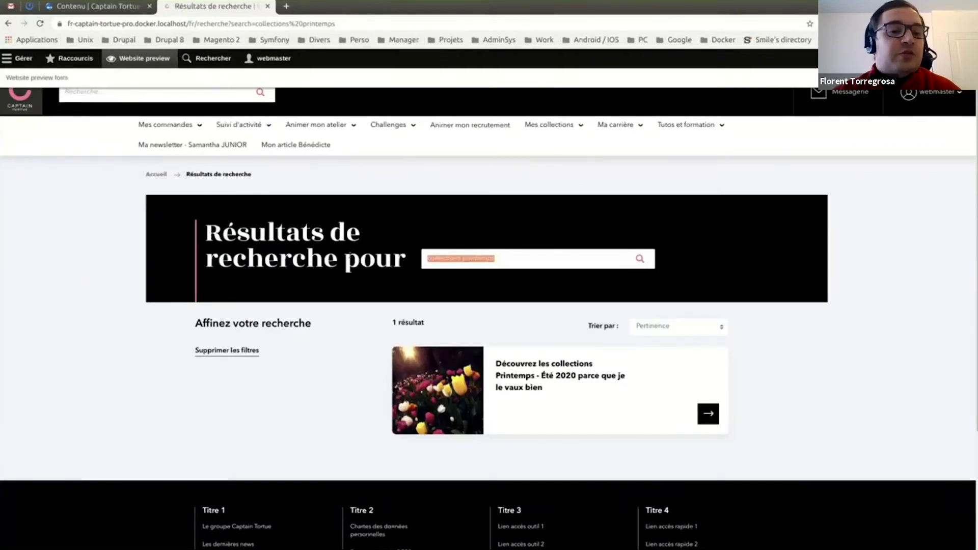
{"action": "left_click", "coordinate": [94, 259]}
{"action": "key", "text": "alt+Tab"}
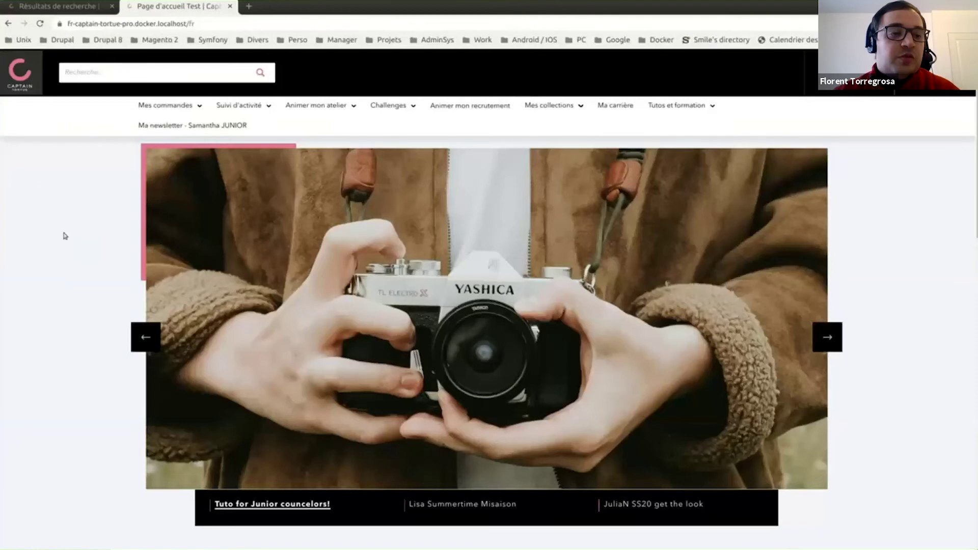
{"action": "left_click", "coordinate": [916, 92]}
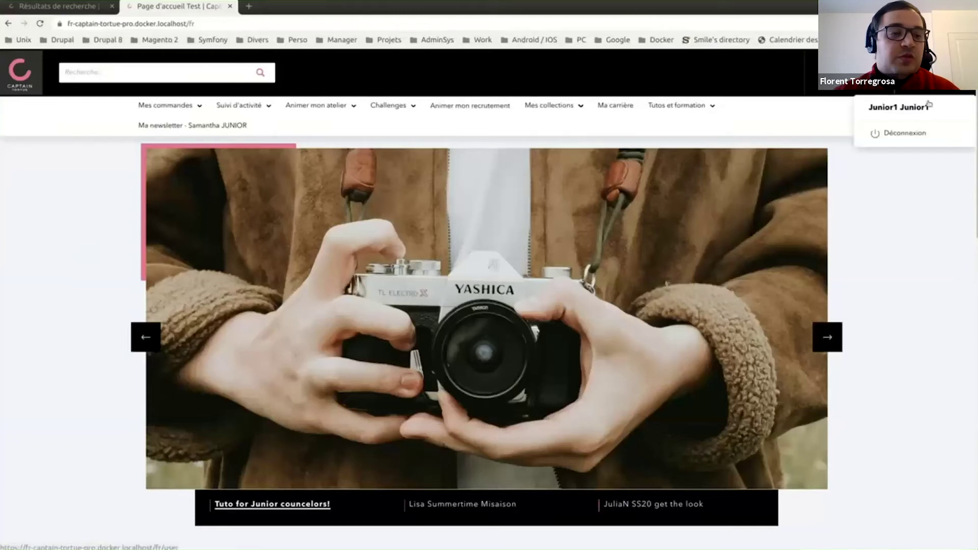
{"action": "left_click", "coordinate": [129, 72]}
{"action": "type", "text": "collections printemps"}
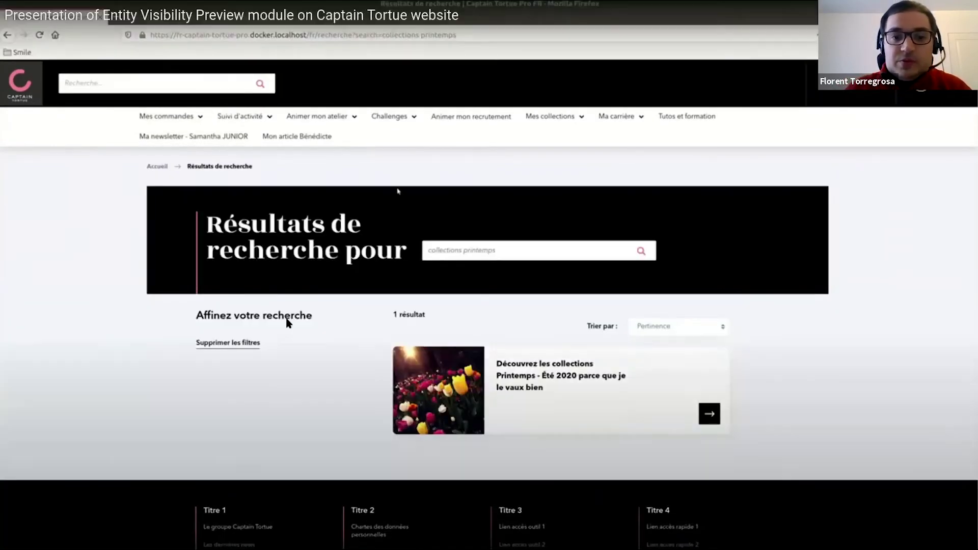
Step: Return to the webmaster's Chrome window, open the "Lisa Summertime Misaison" article from the home page and copy its URL
{"action": "mouse_move", "coordinate": [262, 297]}
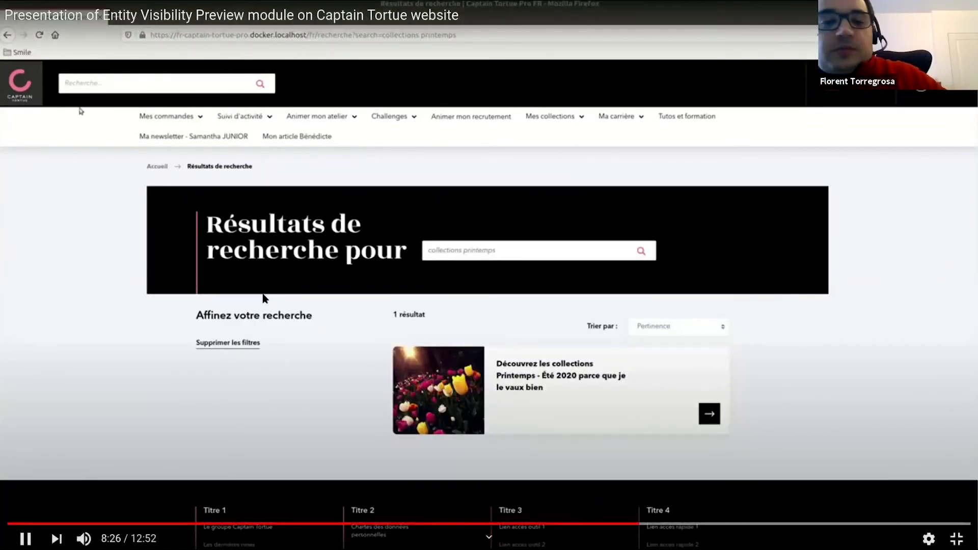
{"action": "key", "text": "alt+Tab"}
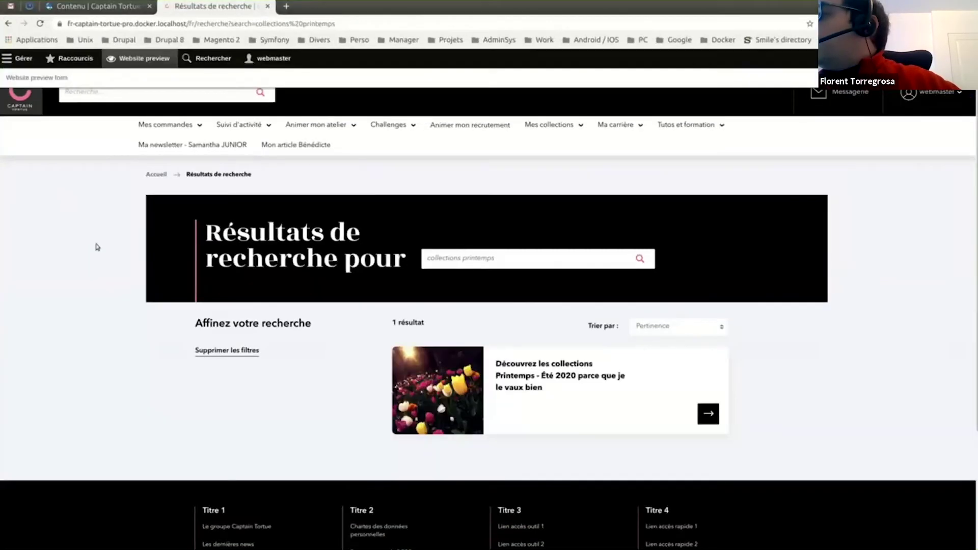
{"action": "left_click", "coordinate": [27, 107]}
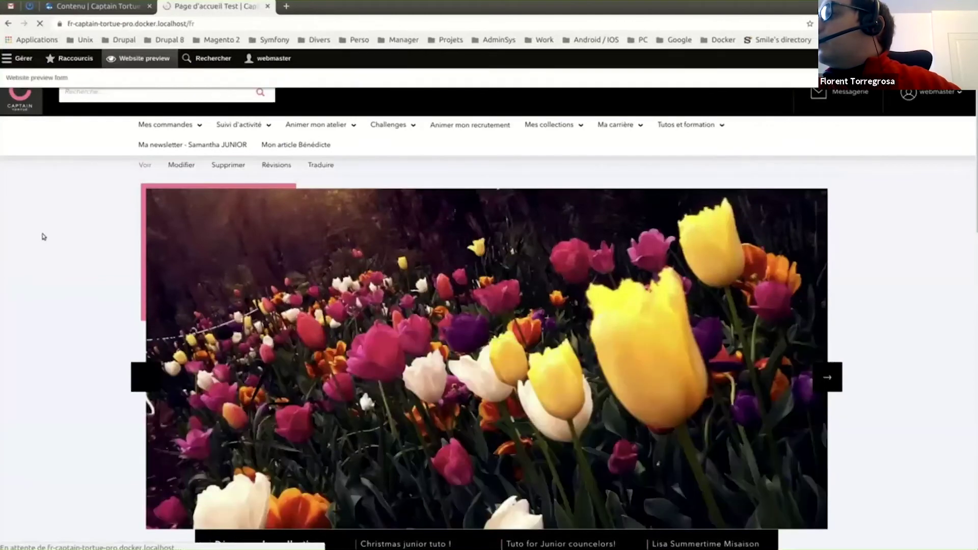
{"action": "scroll", "coordinate": [72, 279], "scroll_direction": "down", "scroll_amount": 1}
{"action": "left_click", "coordinate": [700, 493]}
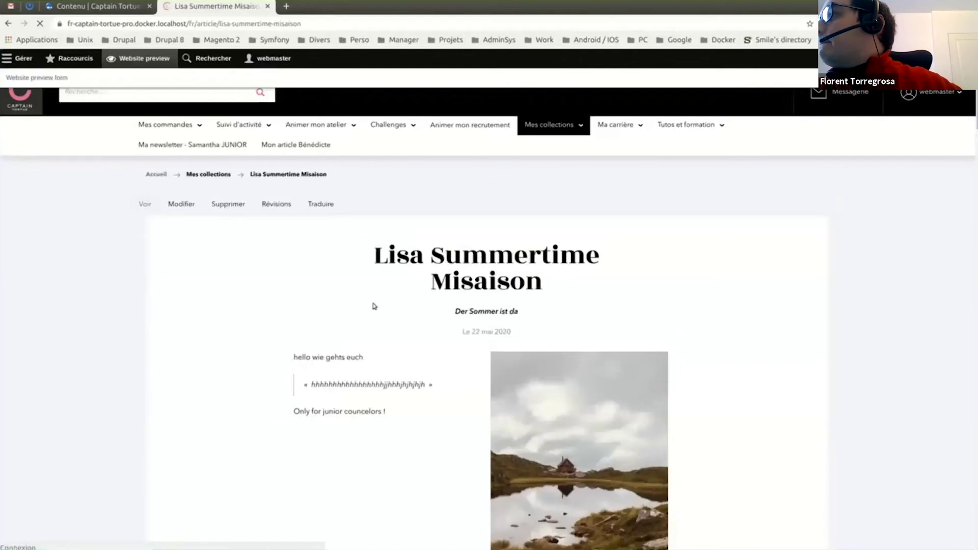
{"action": "left_click", "coordinate": [187, 23]}
{"action": "key", "text": "ctrl+c"}
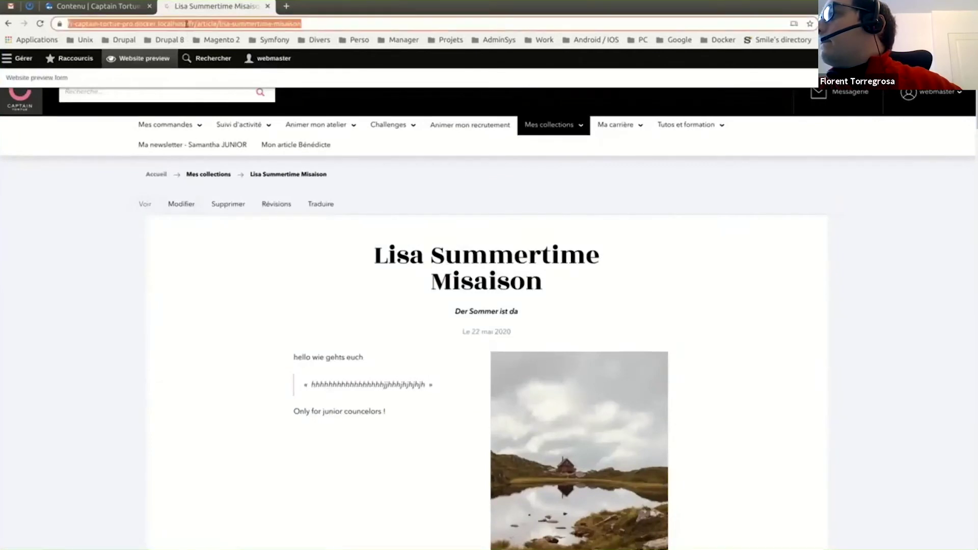
Step: Open the copied "Lisa Summertime Misaison" article URL in the junior counselor's Chrome window
{"action": "left_click", "coordinate": [84, 323]}
{"action": "key", "text": "alt+grave"}
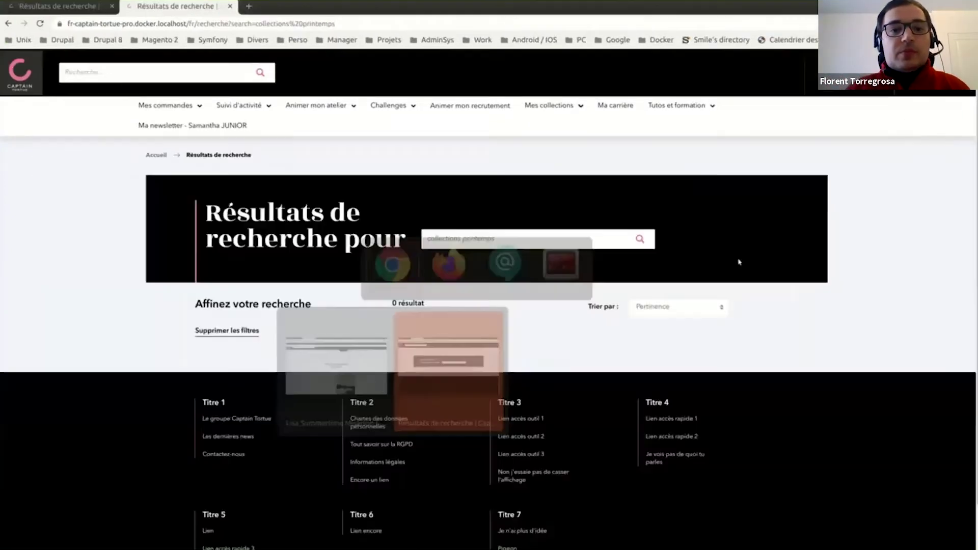
{"action": "left_click", "coordinate": [235, 24]}
{"action": "key", "text": "ctrl+v"}
{"action": "key", "text": "Return"}
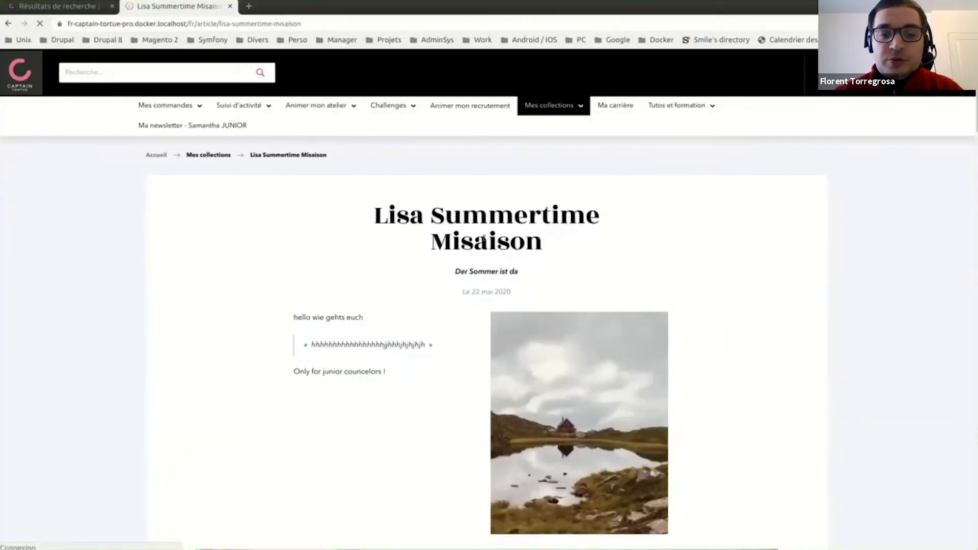
Step: Switch to the senior counselor's Firefox window and open the copied "Lisa Summertime Misaison" article URL there
{"action": "key", "text": "alt+Tab"}
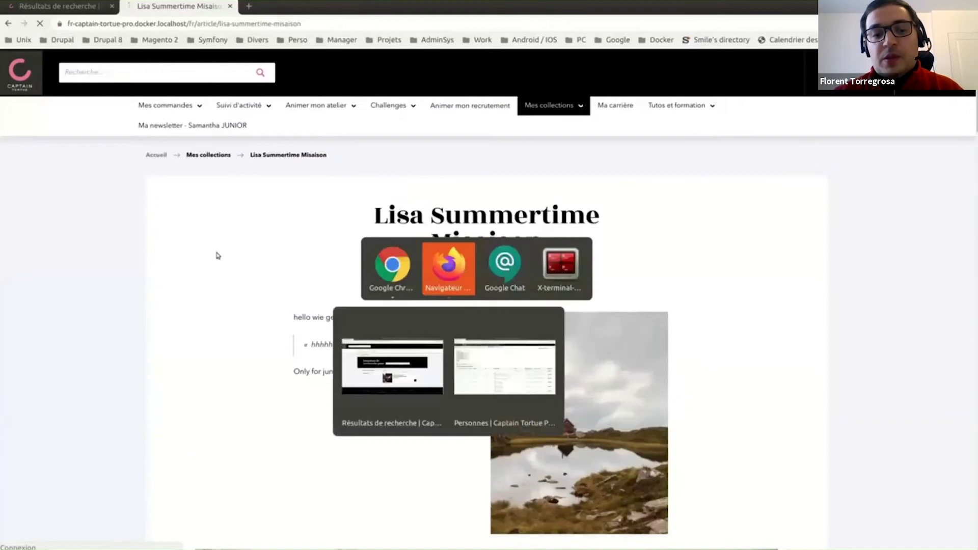
{"action": "left_click", "coordinate": [196, 34]}
{"action": "key", "text": "ctrl+v"}
{"action": "key", "text": "Return"}
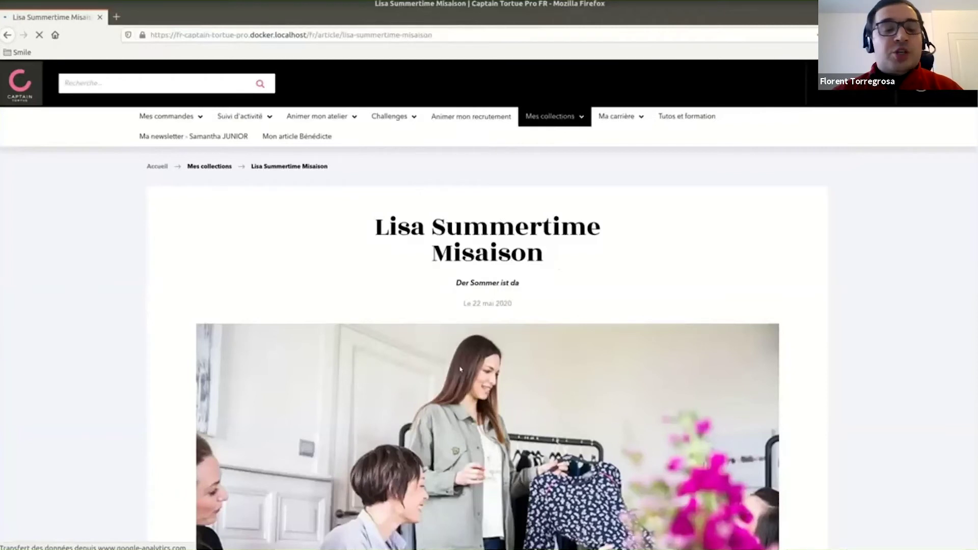
Step: Examine the junior counselor's version of the article, highlighting the "Only for junior councelors !" text beside the lake image
{"action": "key", "text": "alt+Tab"}
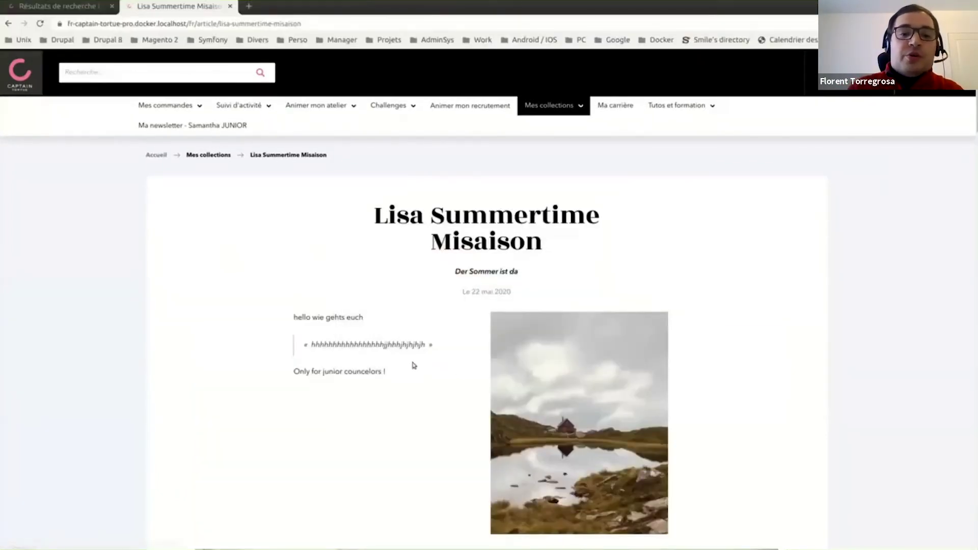
{"action": "scroll", "coordinate": [418, 371], "scroll_direction": "down", "scroll_amount": 2}
{"action": "scroll", "coordinate": [562, 411], "scroll_direction": "down", "scroll_amount": 4}
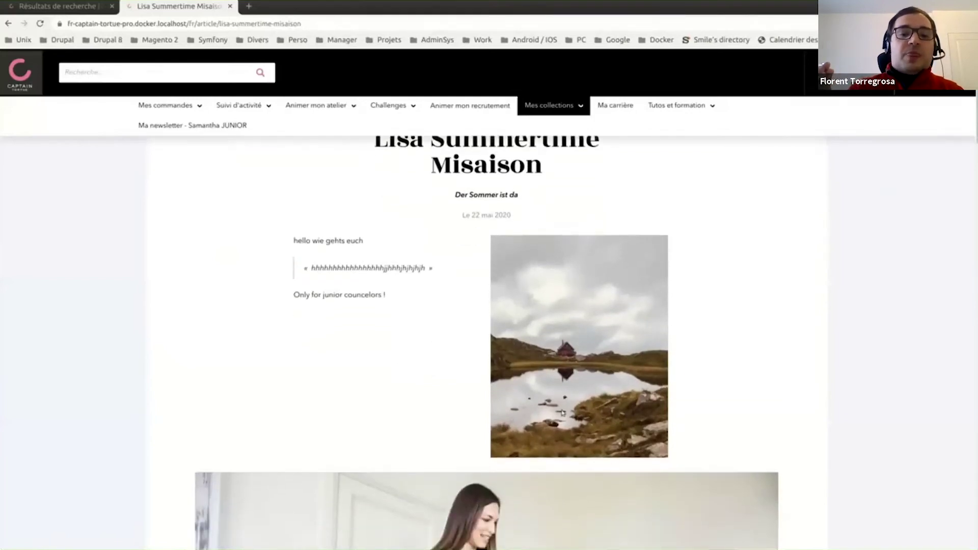
{"action": "scroll", "coordinate": [524, 411], "scroll_direction": "down", "scroll_amount": 2}
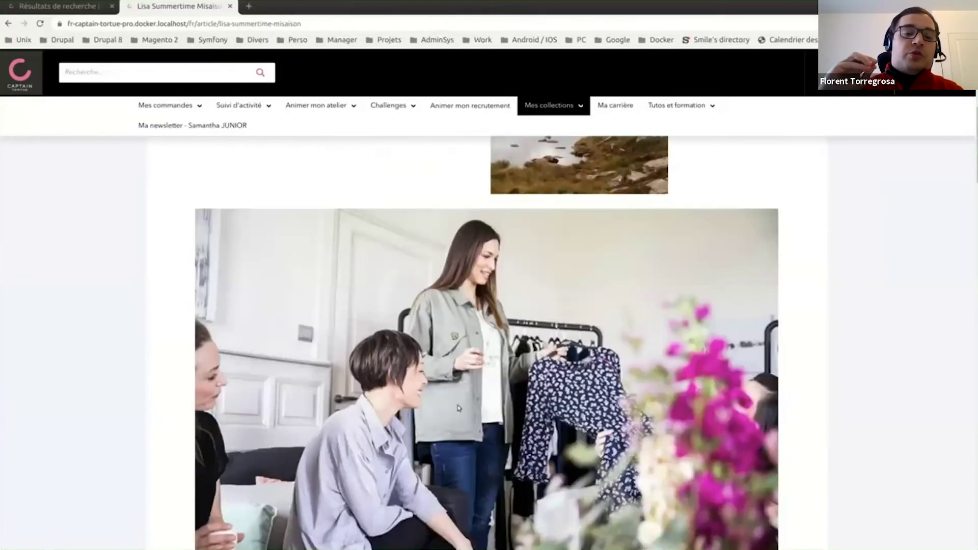
{"action": "scroll", "coordinate": [616, 385], "scroll_direction": "up", "scroll_amount": 5}
{"action": "left_click_drag", "start_coordinate": [294, 295], "coordinate": [386, 295]}
{"action": "left_click", "coordinate": [385, 295]}
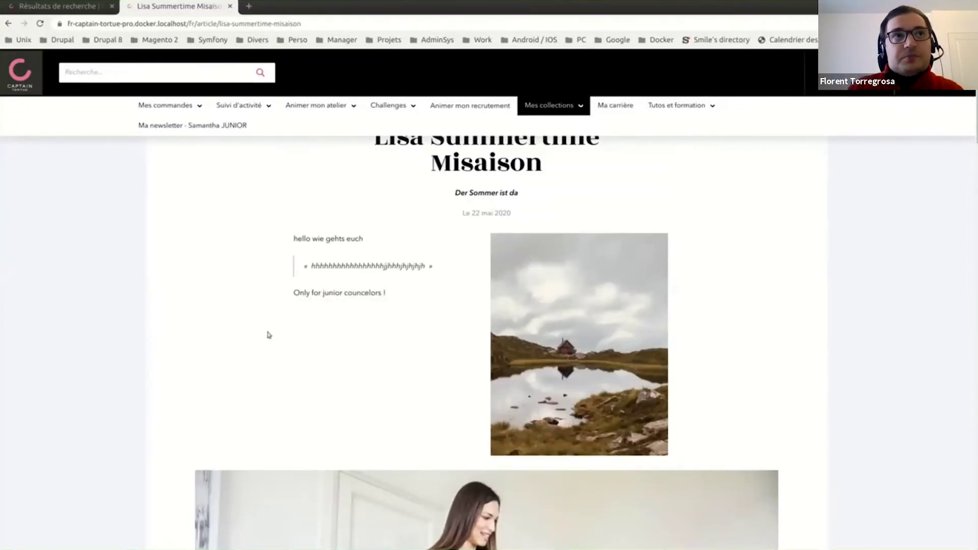
Step: Compare the junior version with the same article in the senior counselor's Firefox window, checking the content below the title
{"action": "key", "text": "alt+Tab"}
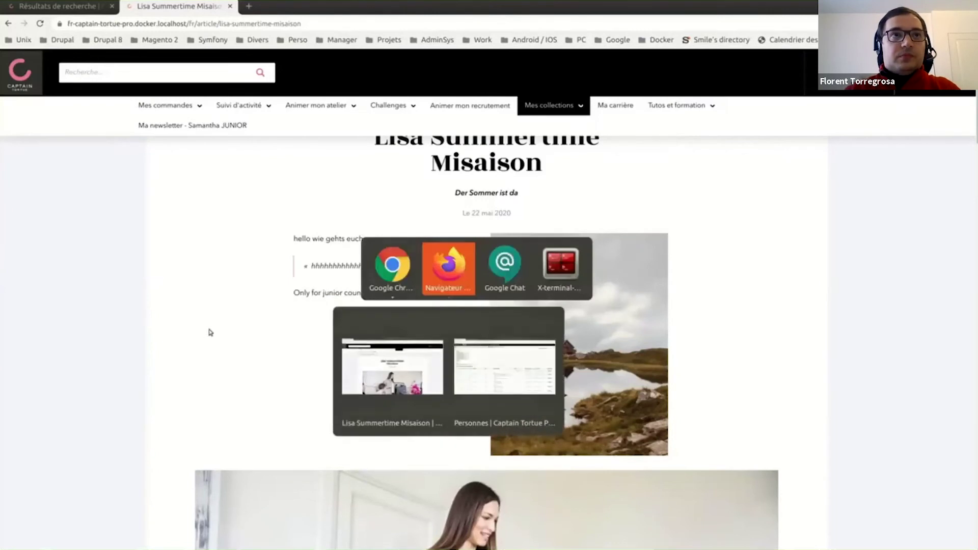
{"action": "mouse_move", "coordinate": [952, 72]}
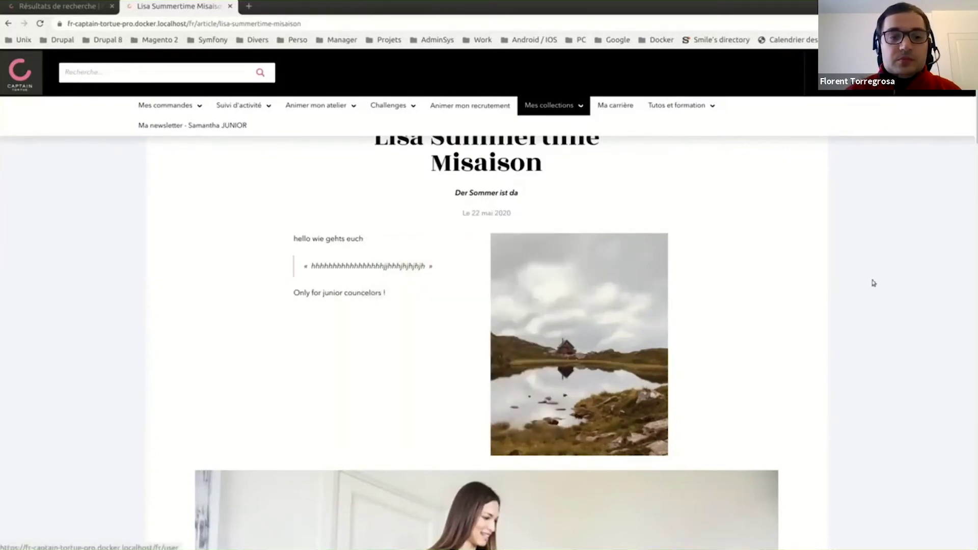
{"action": "key", "text": "alt+Tab"}
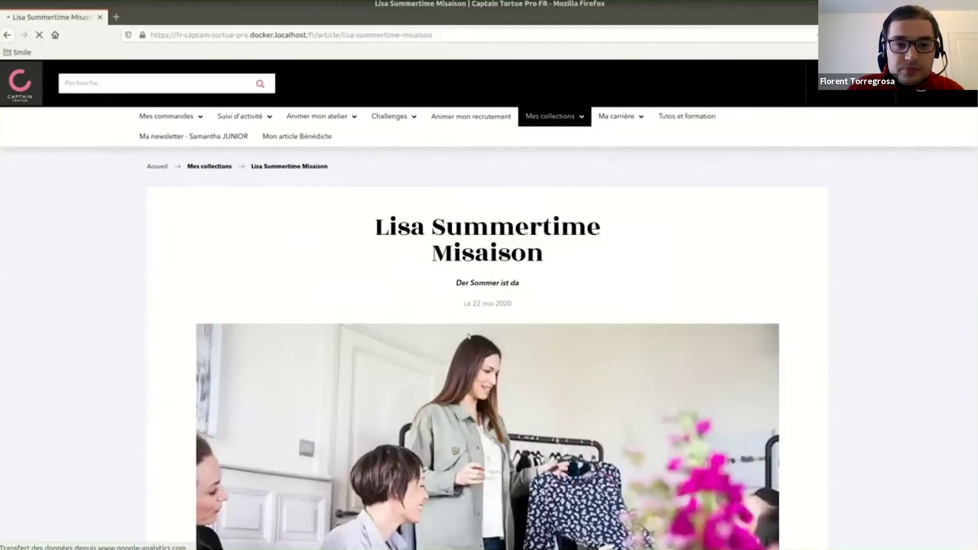
{"action": "scroll", "coordinate": [468, 354], "scroll_direction": "down", "scroll_amount": 3}
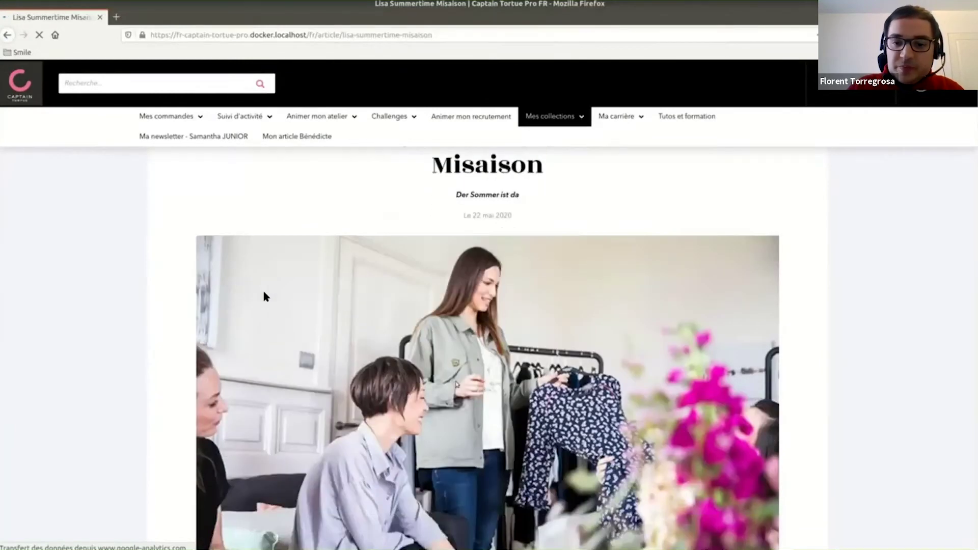
{"action": "scroll", "coordinate": [460, 384], "scroll_direction": "up", "scroll_amount": 2}
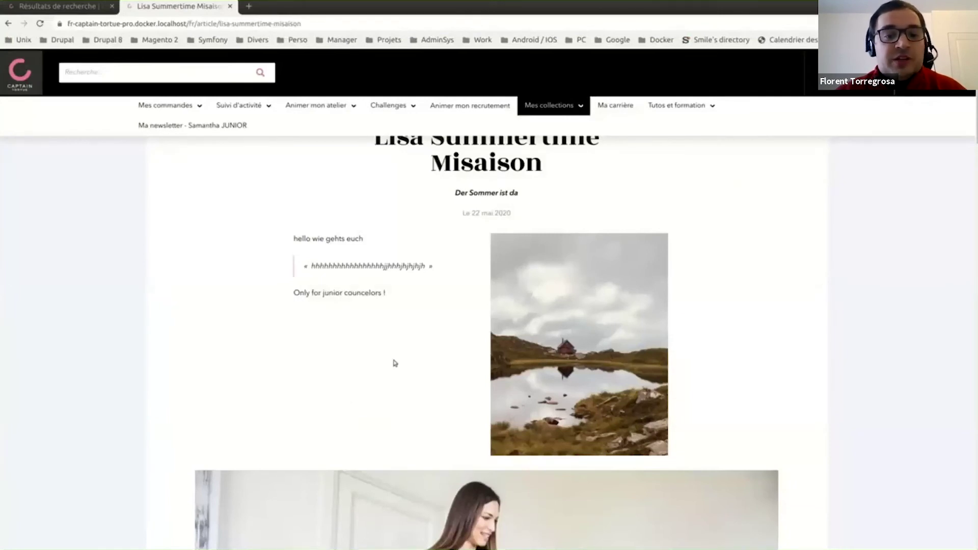
Step: Review the remaining paragraphs of the article in the junior counselor's window, down to the "Best Of" section
{"action": "scroll", "coordinate": [395, 362], "scroll_direction": "down", "scroll_amount": 10}
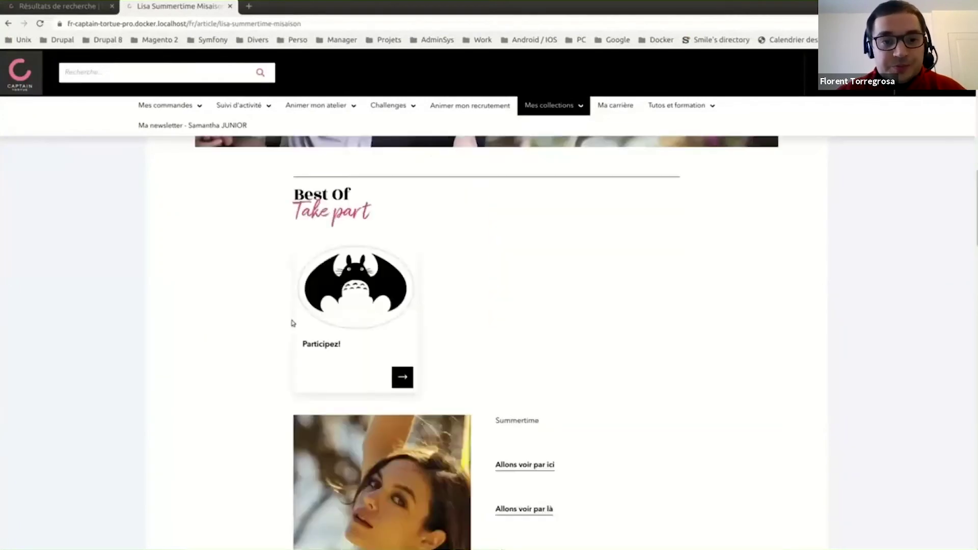
{"action": "scroll", "coordinate": [498, 366], "scroll_direction": "down", "scroll_amount": 2}
{"action": "scroll", "coordinate": [443, 393], "scroll_direction": "up", "scroll_amount": 2}
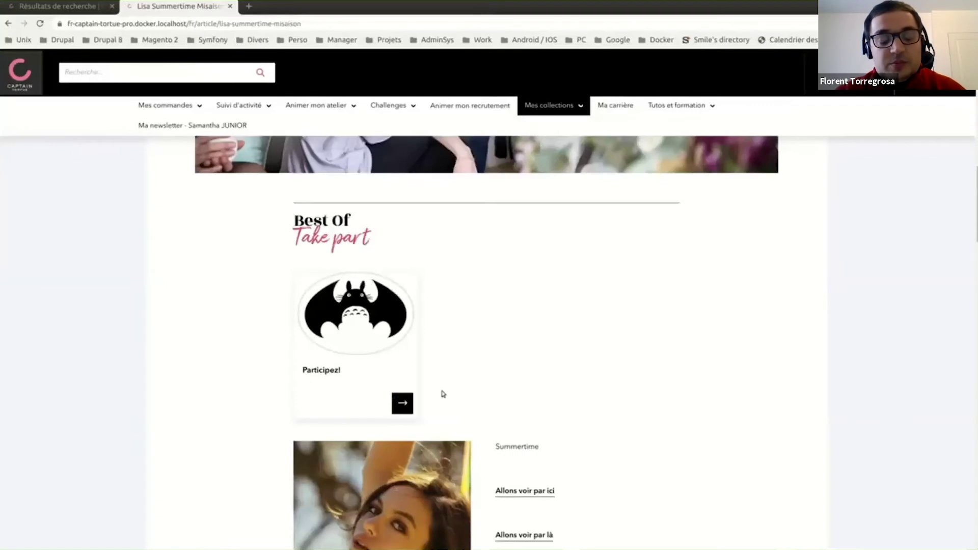
{"action": "scroll", "coordinate": [444, 393], "scroll_direction": "up", "scroll_amount": 3}
Step: In the webmaster's article edit form, change the rich text and media paragraph's segmentation from "Conseiller(e) de vente junior" to "Conseiller(e) de vente senior"
{"action": "key", "text": "alt+Tab"}
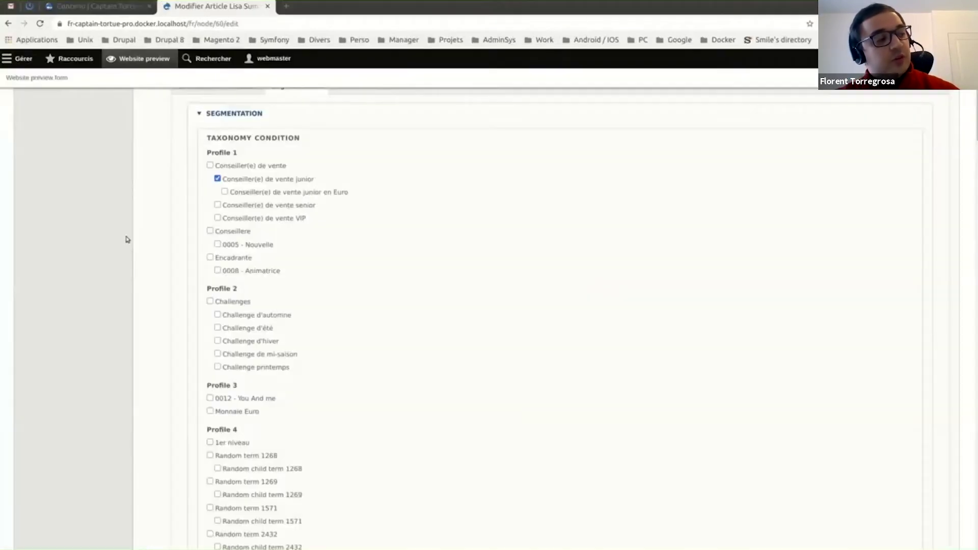
{"action": "scroll", "coordinate": [160, 195], "scroll_direction": "up", "scroll_amount": 2}
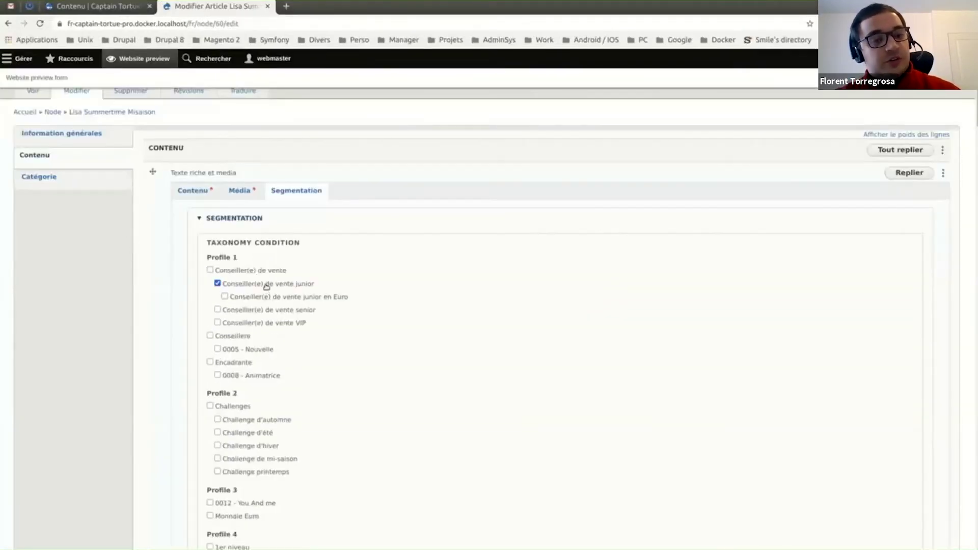
{"action": "left_click", "coordinate": [266, 286]}
{"action": "left_click", "coordinate": [279, 312]}
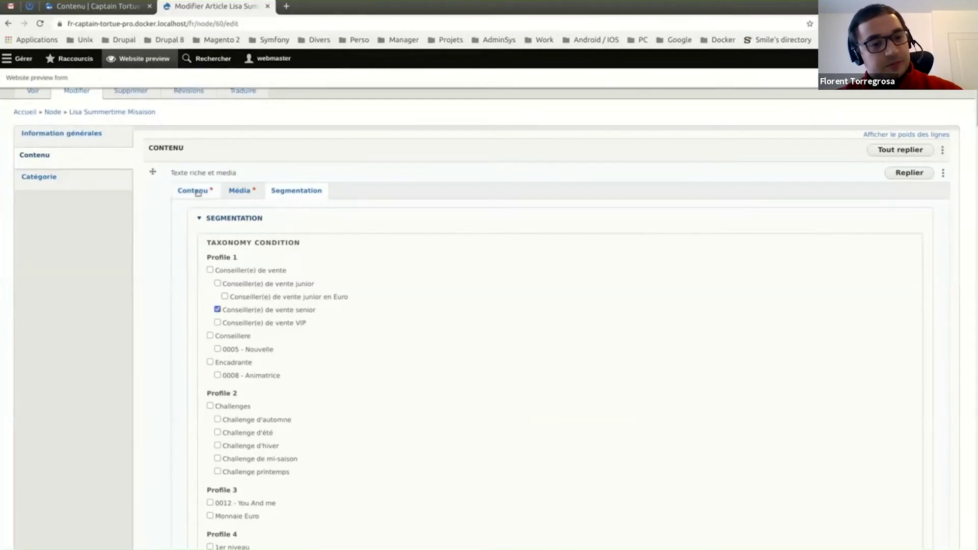
Step: Edit the last line of the same paragraph's rich text to read "Only for senior councelors !"
{"action": "left_click", "coordinate": [193, 191]}
{"action": "double_click", "coordinate": [229, 281]}
{"action": "type", "text": "senior councelors !"}
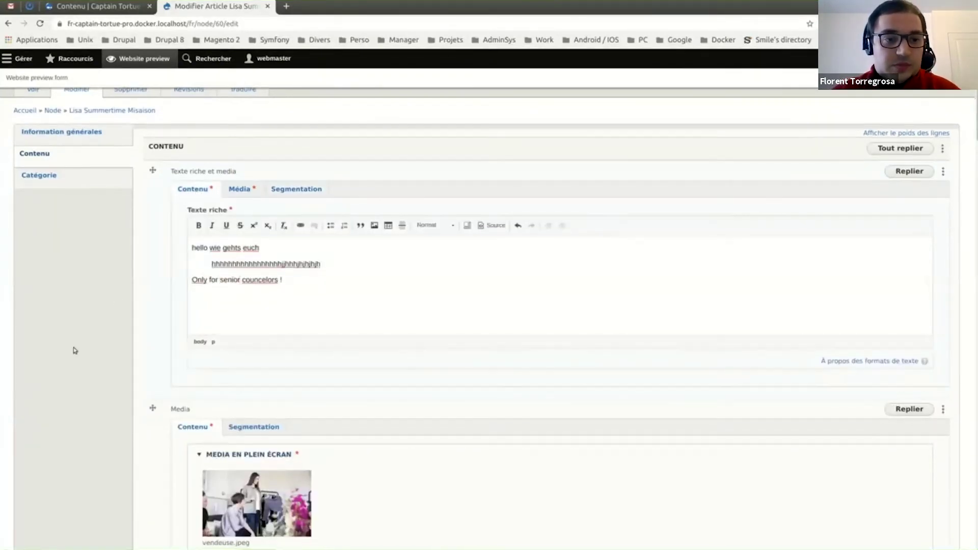
Step: Save the article translation with the "Publié" state and review the updated article as webmaster
{"action": "scroll", "coordinate": [74, 351], "scroll_direction": "down", "scroll_amount": 20}
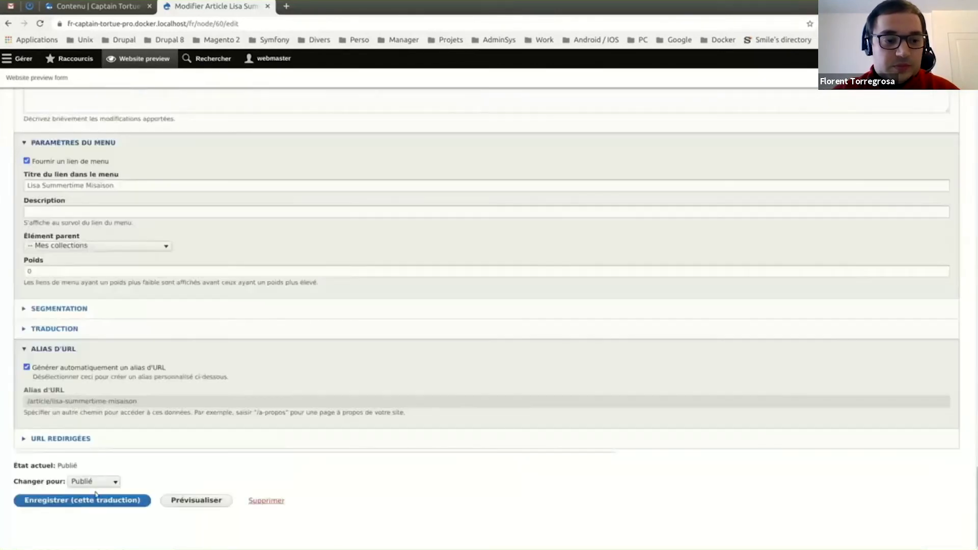
{"action": "left_click", "coordinate": [83, 501]}
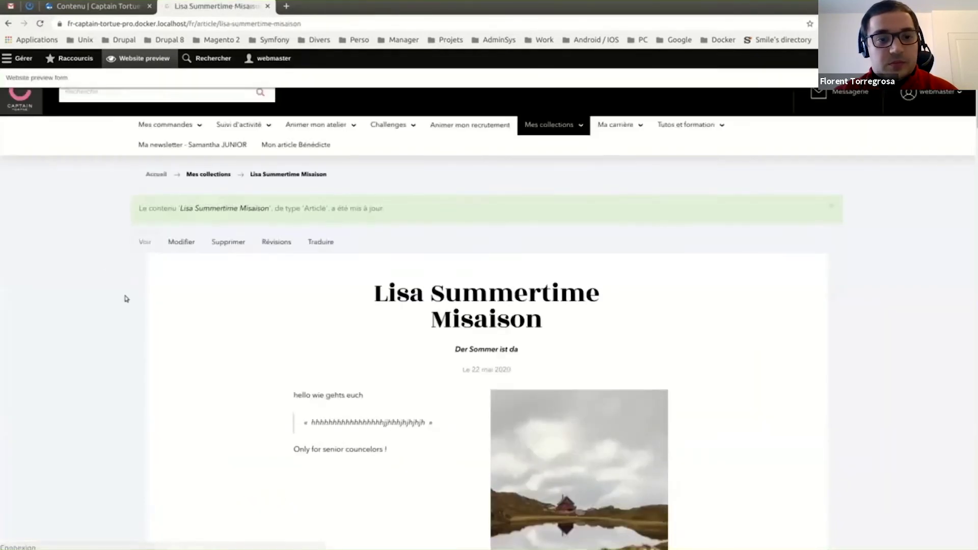
{"action": "scroll", "coordinate": [127, 301], "scroll_direction": "down", "scroll_amount": 1}
{"action": "scroll", "coordinate": [843, 267], "scroll_direction": "up", "scroll_amount": 2}
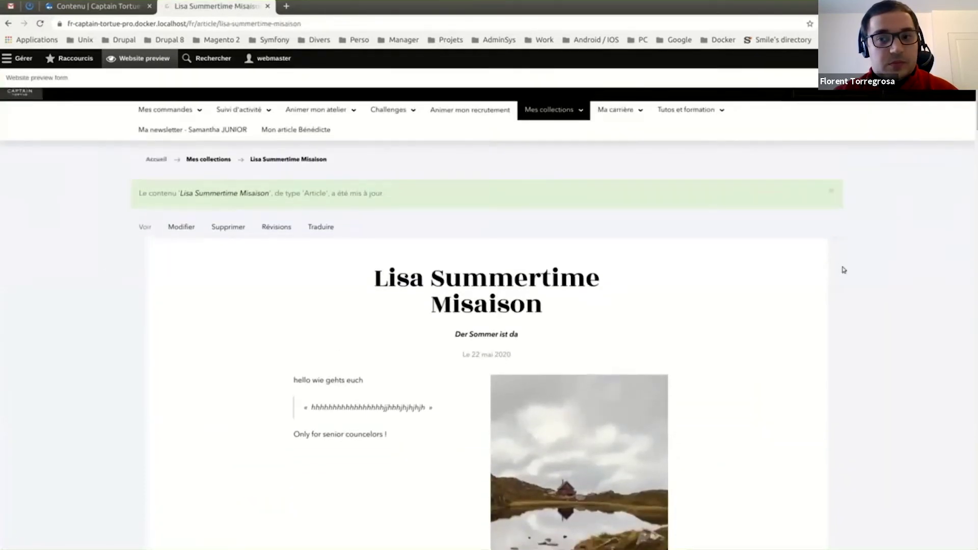
{"action": "mouse_move", "coordinate": [944, 96]}
{"action": "scroll", "coordinate": [862, 258], "scroll_direction": "down", "scroll_amount": 3}
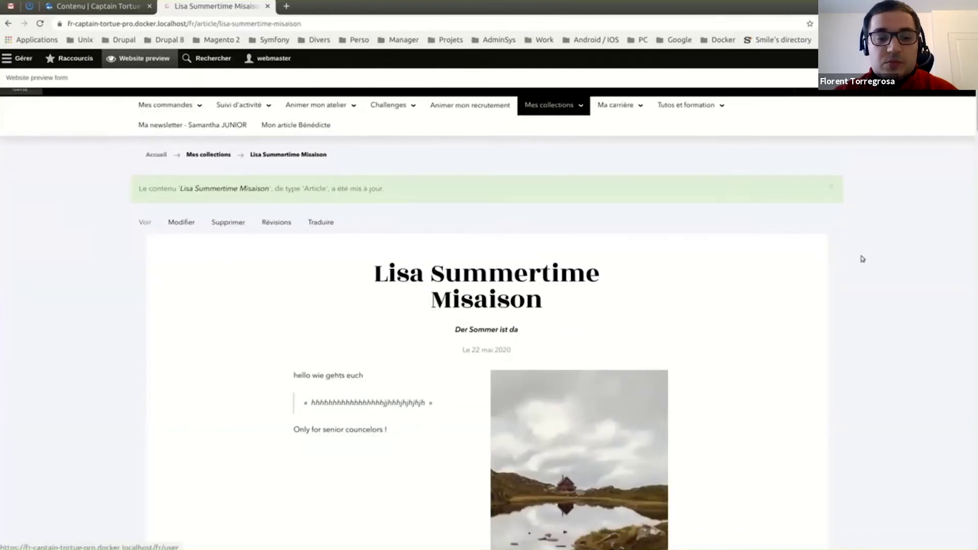
Step: Reload the article in the junior counselor's window and compare it with the senior counselor's version in Firefox
{"action": "key", "text": "alt+Tab"}
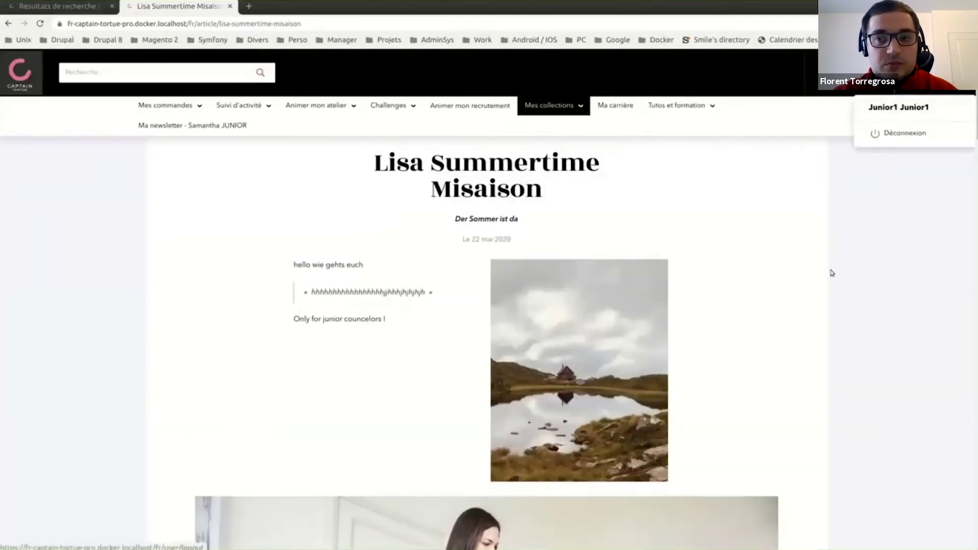
{"action": "key", "text": "F5"}
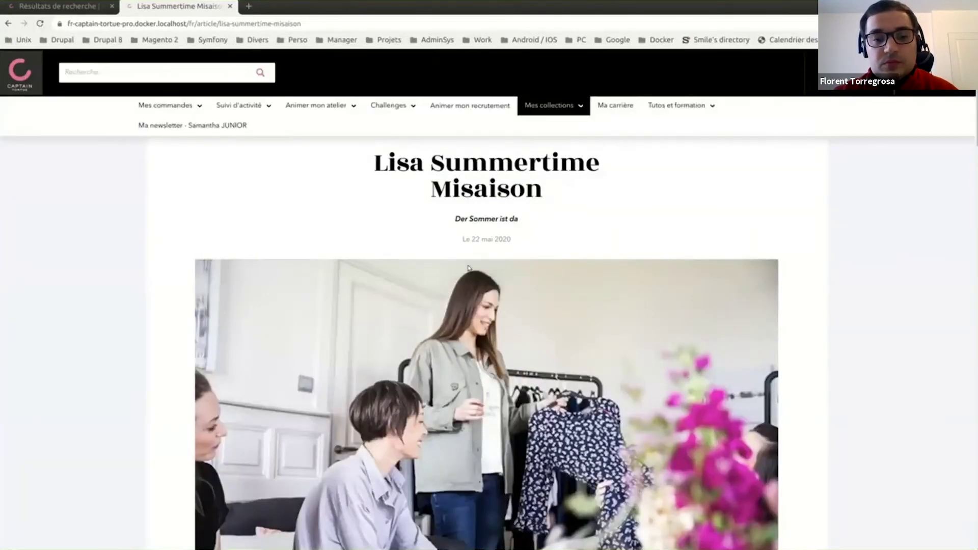
{"action": "key", "text": "alt+Tab"}
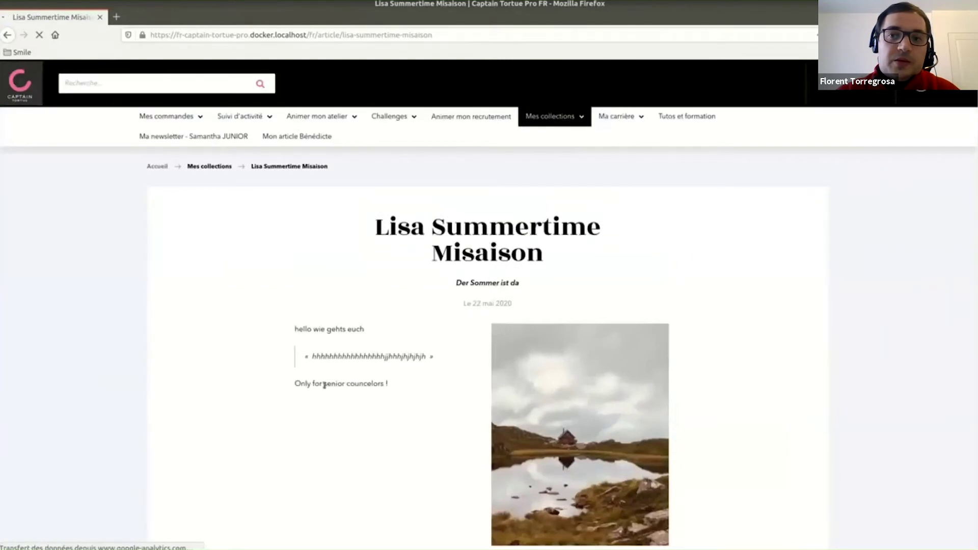
Step: Examine the "Only for senior councelors !" line in the article as shown in the senior counselor's Firefox window
{"action": "double_click", "coordinate": [330, 385]}
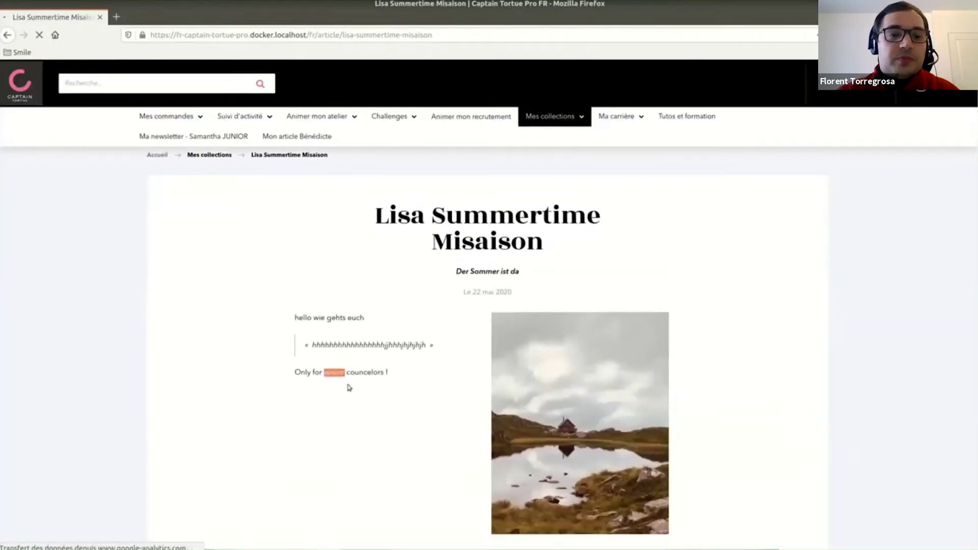
{"action": "scroll", "coordinate": [402, 388], "scroll_direction": "down", "scroll_amount": 2}
{"action": "left_click", "coordinate": [381, 406]}
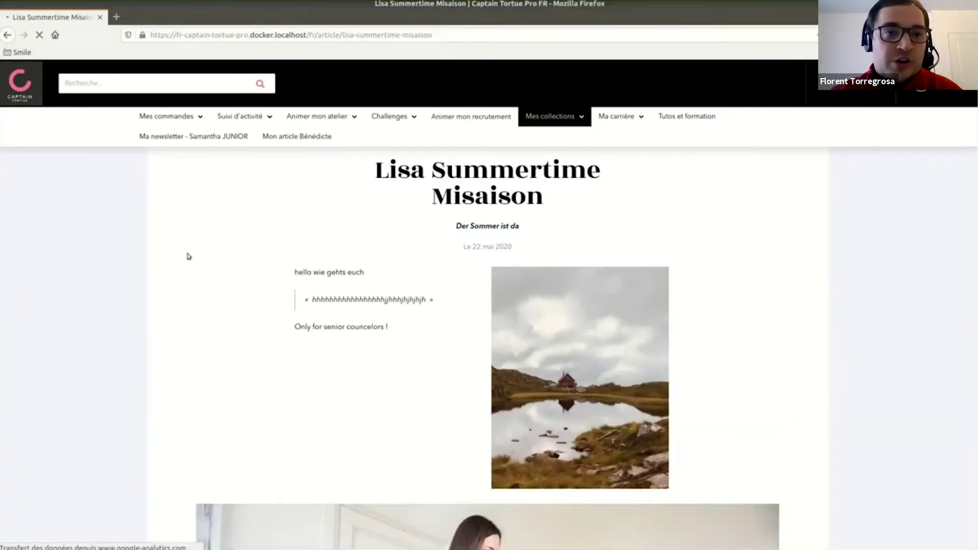
Step: Switch to the webmaster's window and open the article's edit form to review its segmentation and date range conditions
{"action": "key", "text": "alt+Tab"}
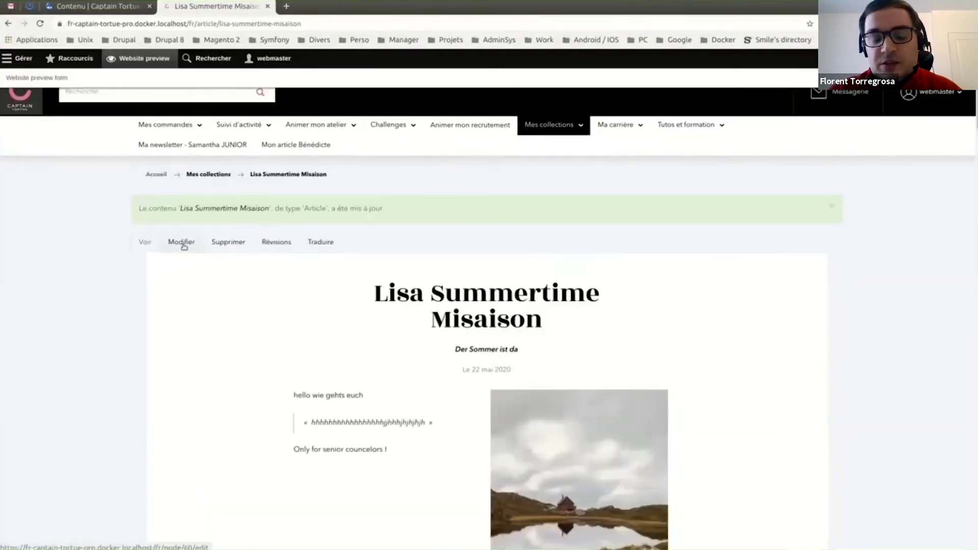
{"action": "left_click", "coordinate": [183, 244]}
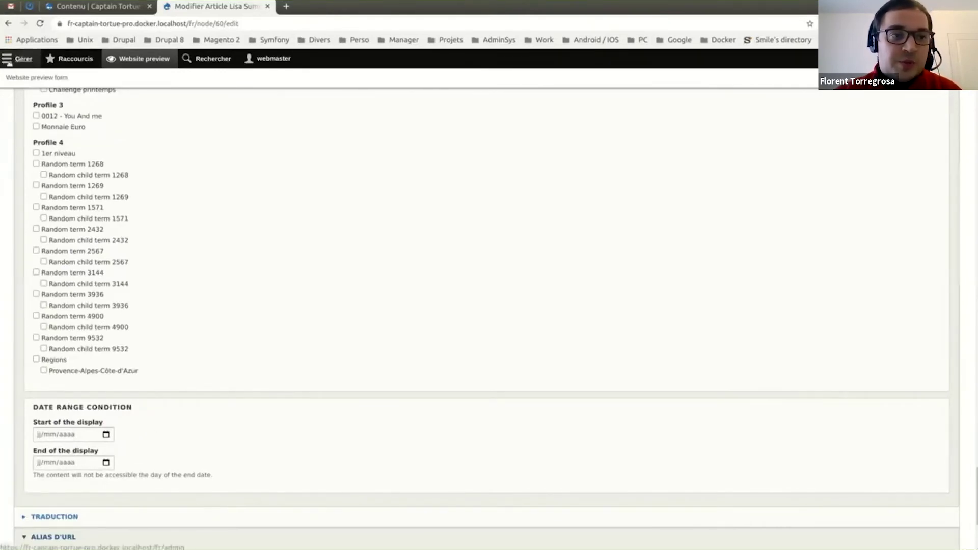
Step: Open the content administration overview and locate the Segmentation column in the content list
{"action": "left_click", "coordinate": [9, 59]}
{"action": "left_click", "coordinate": [44, 77]}
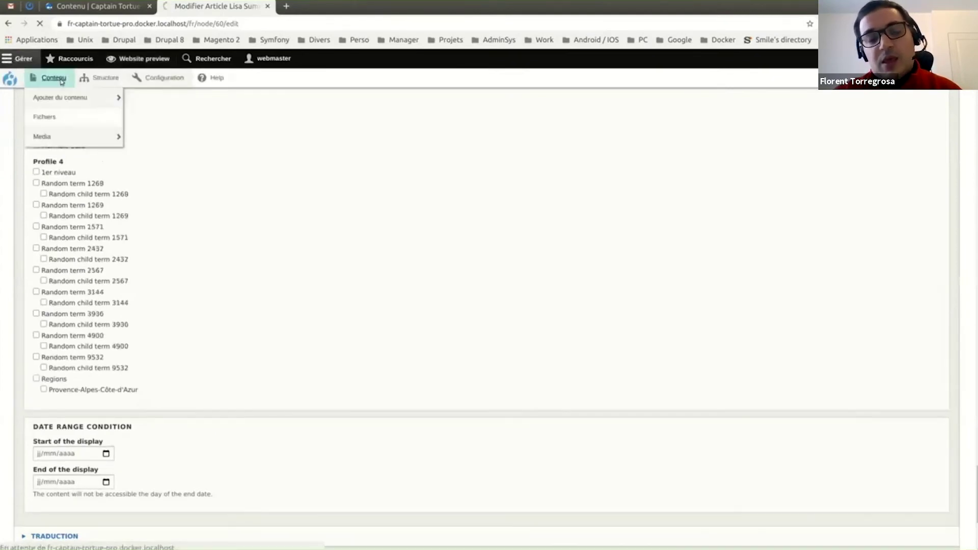
{"action": "double_click", "coordinate": [598, 332]}
{"action": "scroll", "coordinate": [606, 346], "scroll_direction": "down", "scroll_amount": 3}
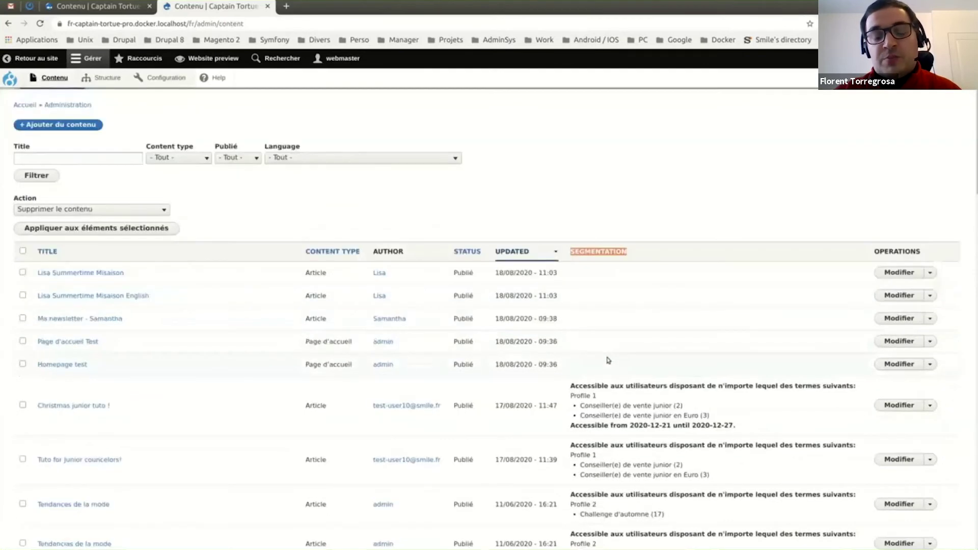
Step: Examine the profile terms and accessibility dates in the Segmentation column, notably for the "Christmas junior tuto !" article
{"action": "scroll", "coordinate": [608, 360], "scroll_direction": "down", "scroll_amount": 3}
{"action": "left_click_drag", "start_coordinate": [558, 298], "coordinate": [743, 324]}
{"action": "left_click", "coordinate": [742, 324]}
{"action": "scroll", "coordinate": [744, 329], "scroll_direction": "down", "scroll_amount": 1}
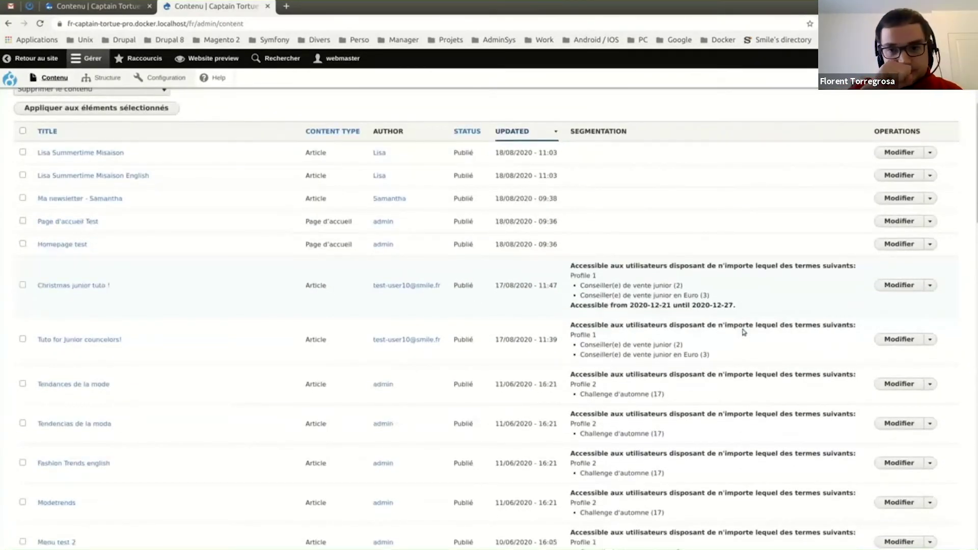
{"action": "scroll", "coordinate": [744, 332], "scroll_direction": "down", "scroll_amount": 1}
{"action": "left_click_drag", "start_coordinate": [636, 266], "coordinate": [743, 273]}
{"action": "left_click", "coordinate": [739, 276]}
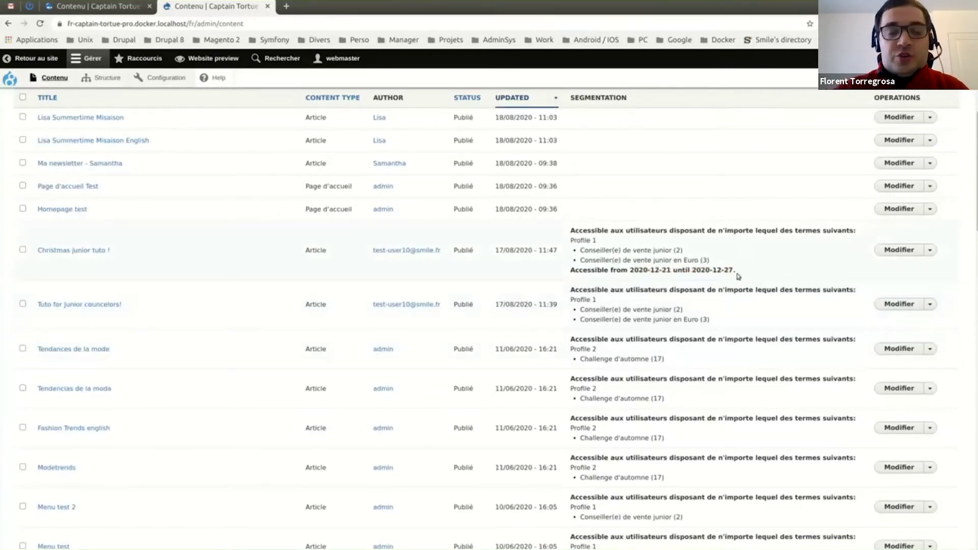
{"action": "scroll", "coordinate": [739, 276], "scroll_direction": "up", "scroll_amount": 5}
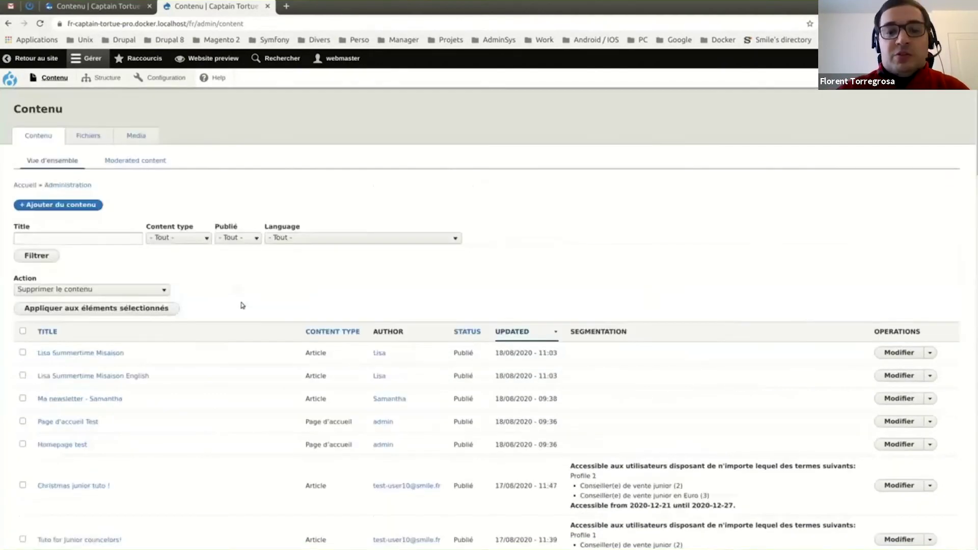
Step: Open "Page d'accueil Test" for editing and review the segmentation details of the content in its Carrousel section
{"action": "scroll", "coordinate": [228, 376], "scroll_direction": "down", "scroll_amount": 2}
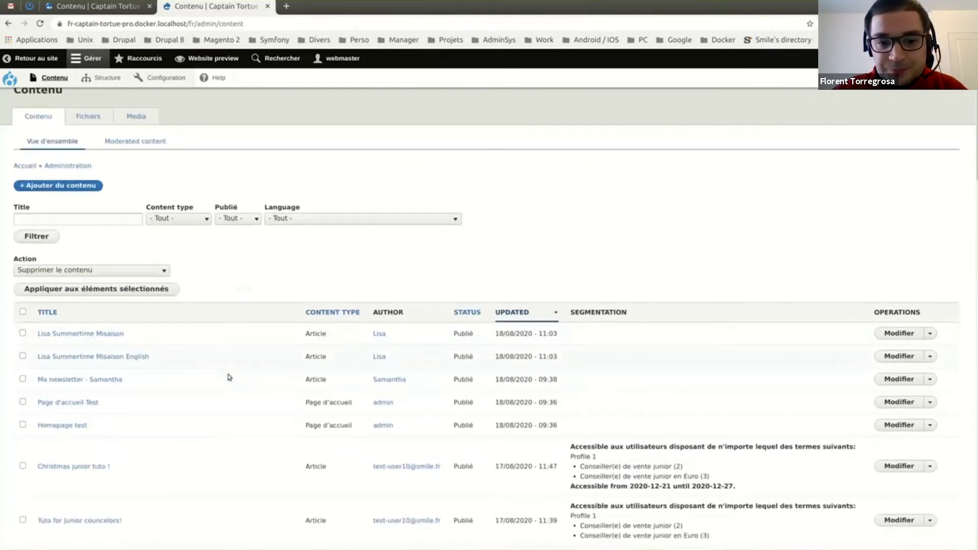
{"action": "left_click", "coordinate": [906, 369]}
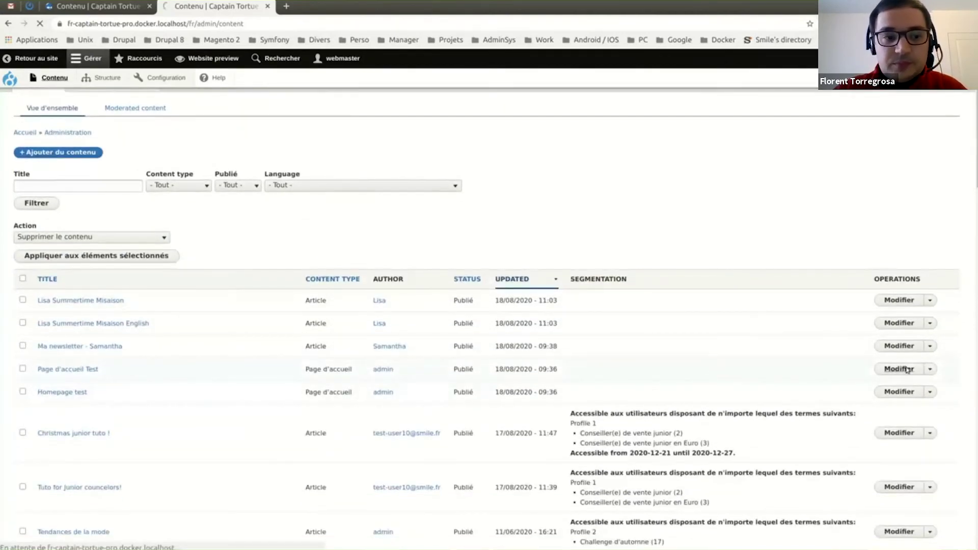
{"action": "left_click", "coordinate": [72, 204]}
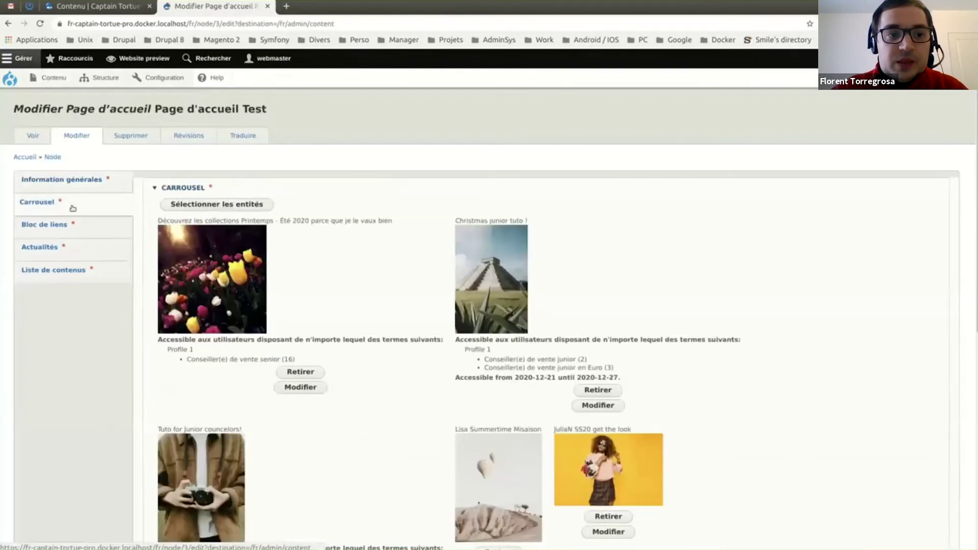
{"action": "scroll", "coordinate": [108, 274], "scroll_direction": "down", "scroll_amount": 2}
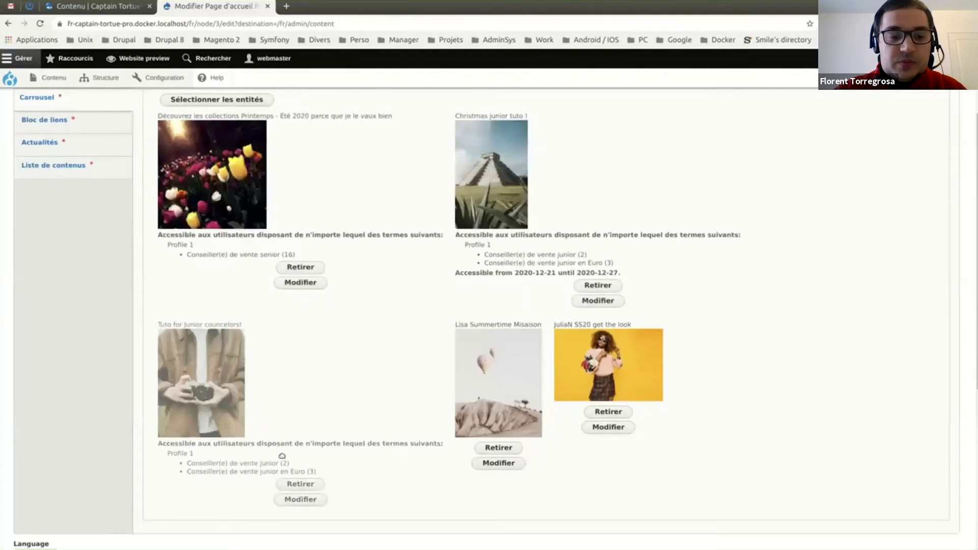
{"action": "scroll", "coordinate": [285, 453], "scroll_direction": "up", "scroll_amount": 1}
{"action": "scroll", "coordinate": [286, 453], "scroll_direction": "up", "scroll_amount": 1}
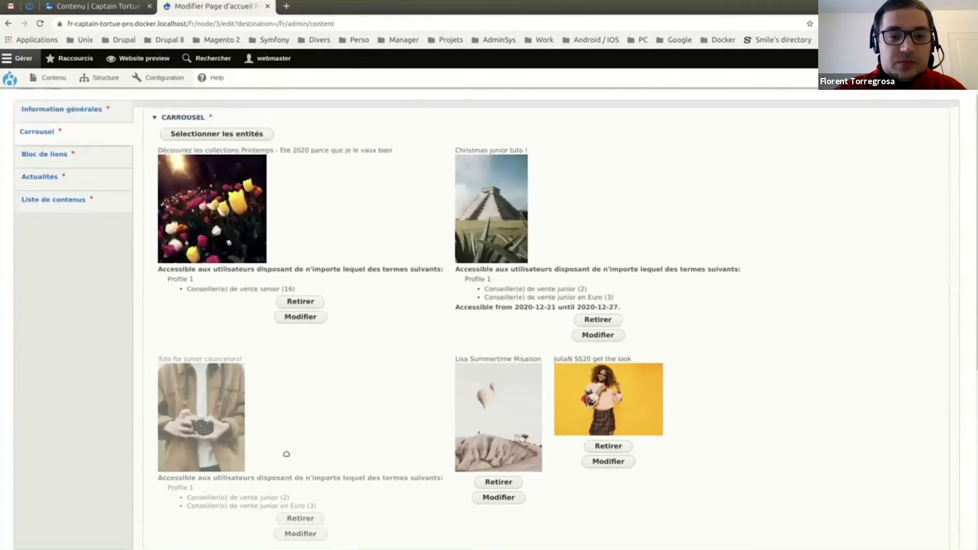
{"action": "scroll", "coordinate": [287, 454], "scroll_direction": "up", "scroll_amount": 1}
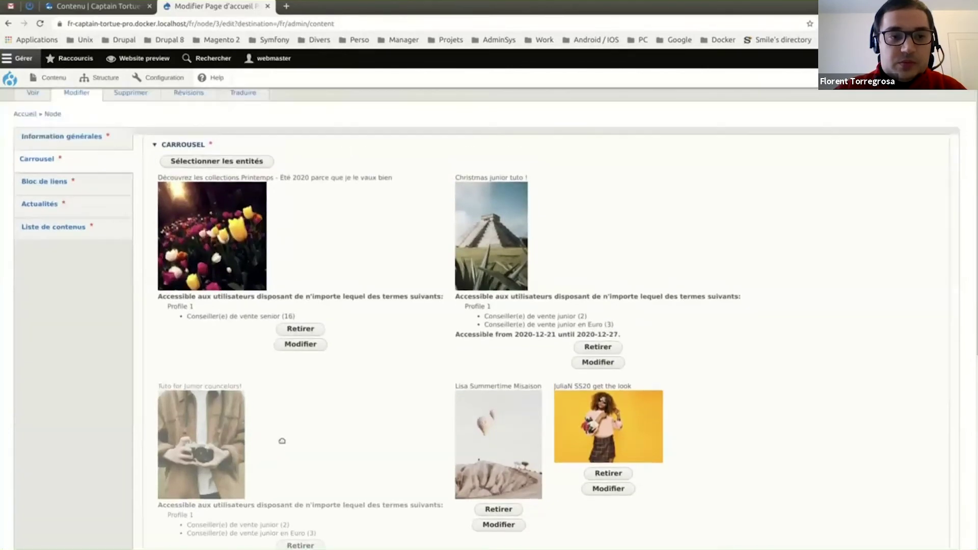
{"action": "scroll", "coordinate": [282, 440], "scroll_direction": "up", "scroll_amount": 2}
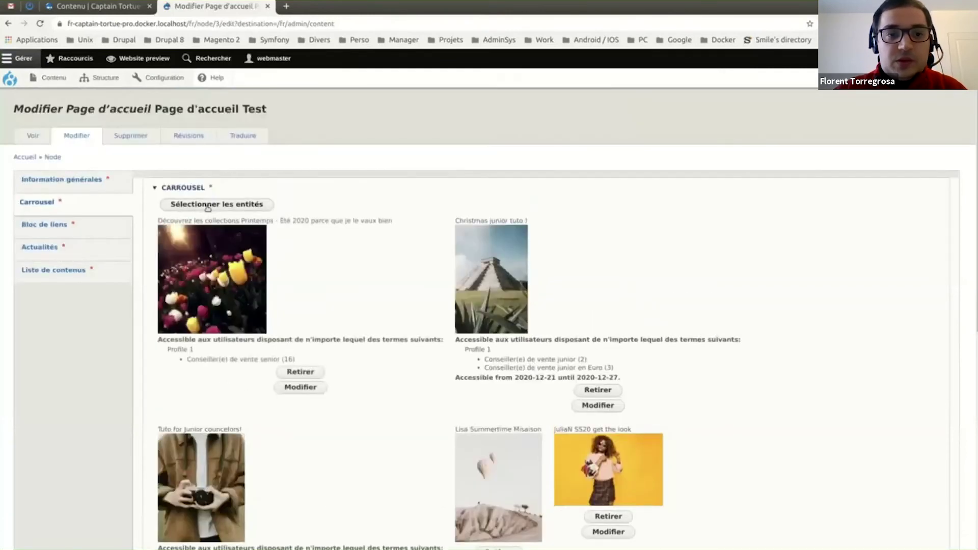
Step: Open the carousel's entity selection, review the Segmentation column of the available articles, and close it without selecting any
{"action": "left_click", "coordinate": [208, 206]}
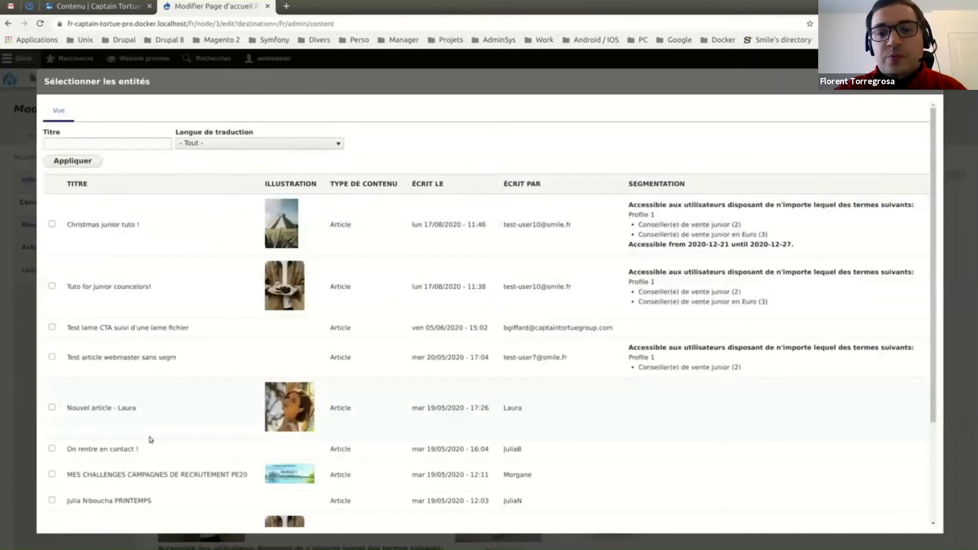
{"action": "scroll", "coordinate": [669, 347], "scroll_direction": "down", "scroll_amount": 3}
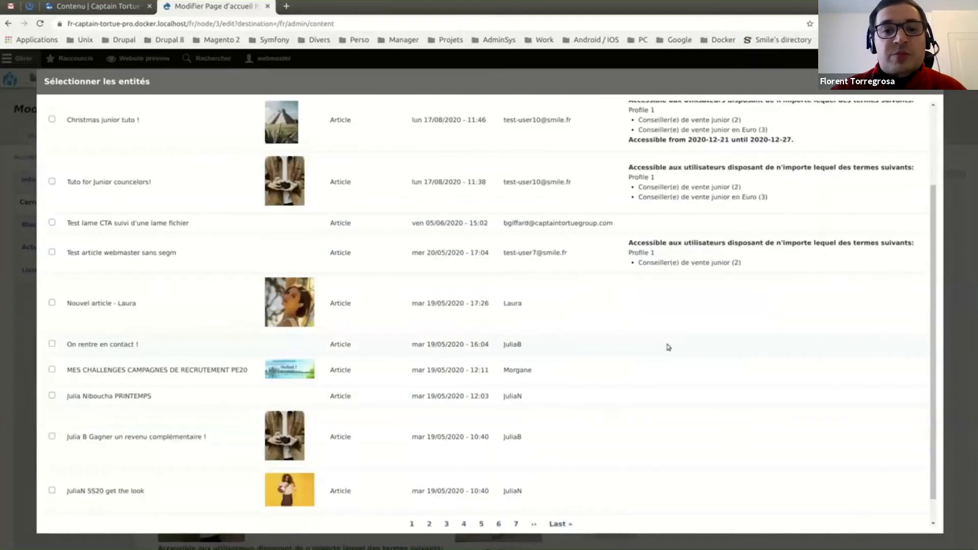
{"action": "scroll", "coordinate": [669, 347], "scroll_direction": "up", "scroll_amount": 3}
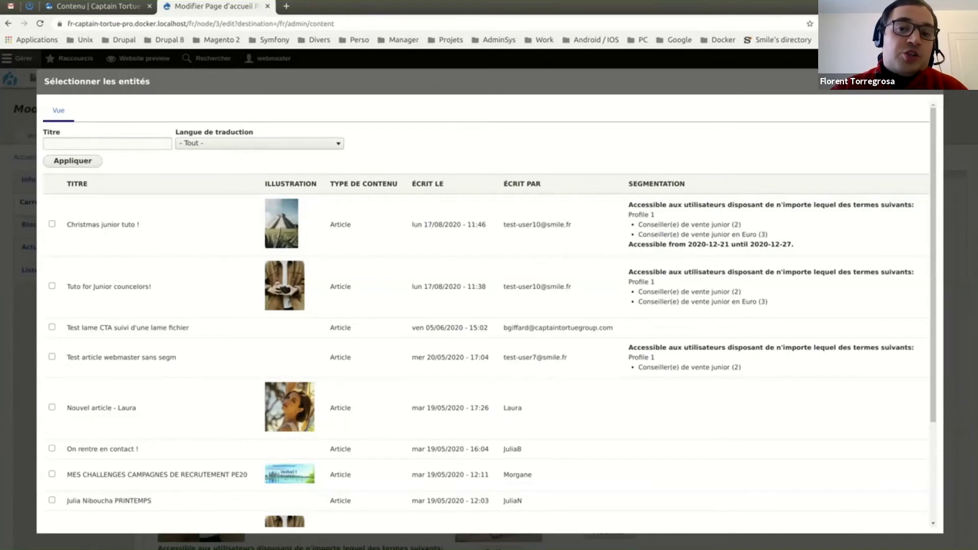
{"action": "key", "text": "Escape"}
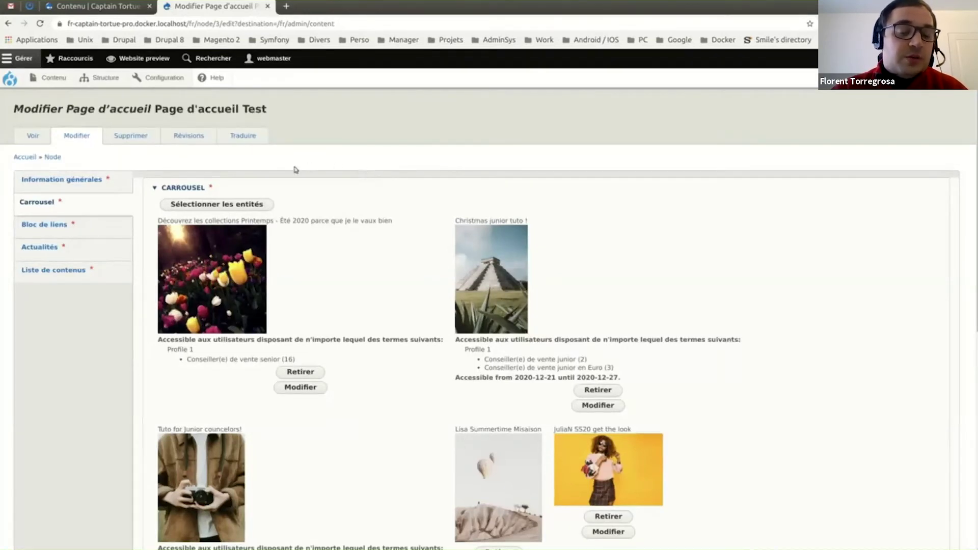
{"action": "mouse_move", "coordinate": [105, 78]}
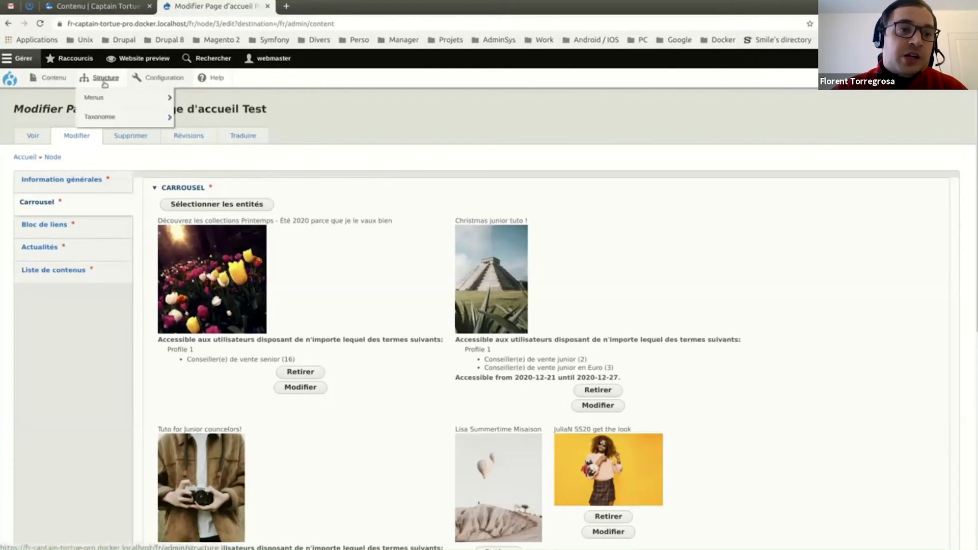
{"action": "mouse_move", "coordinate": [104, 98]}
{"action": "mouse_move", "coordinate": [104, 117]}
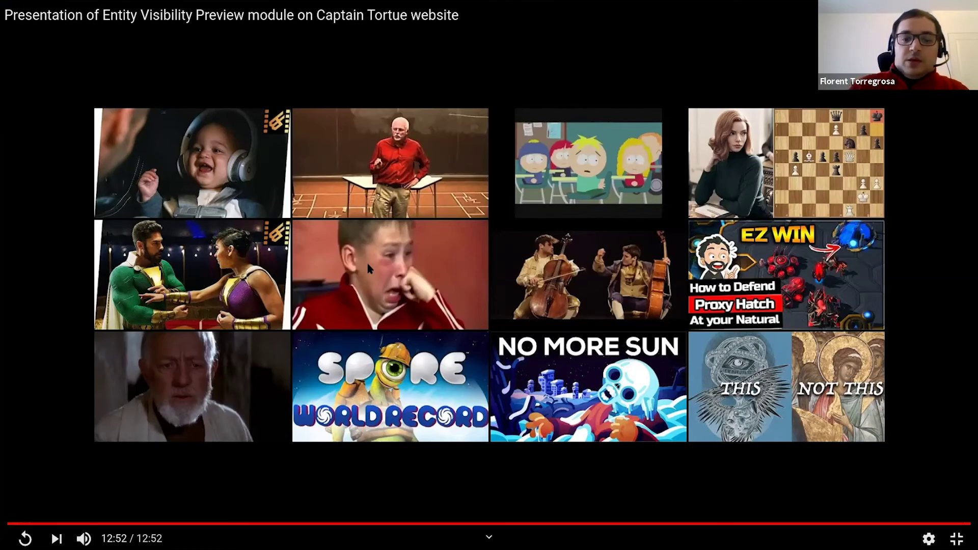
{"action": "key", "text": "Escape"}
{"action": "key", "text": "Right"}
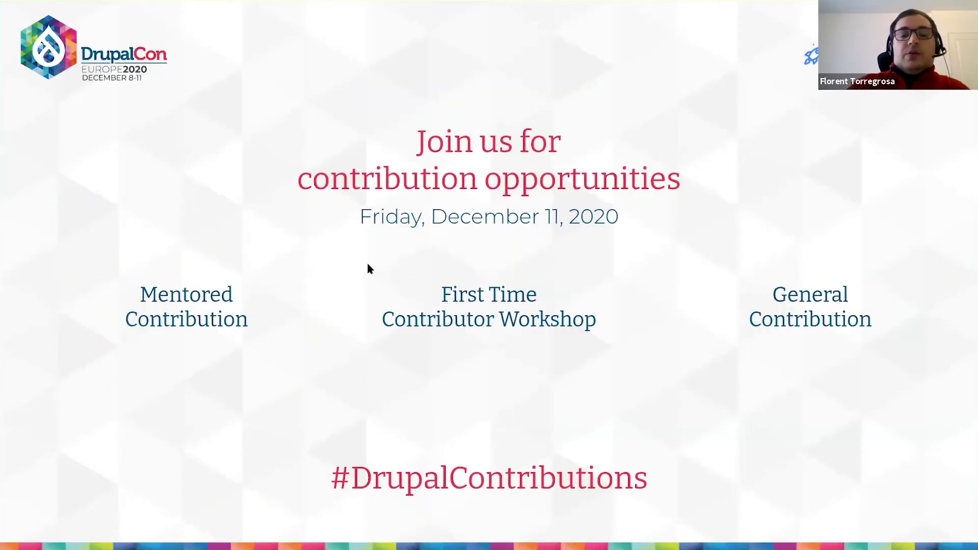